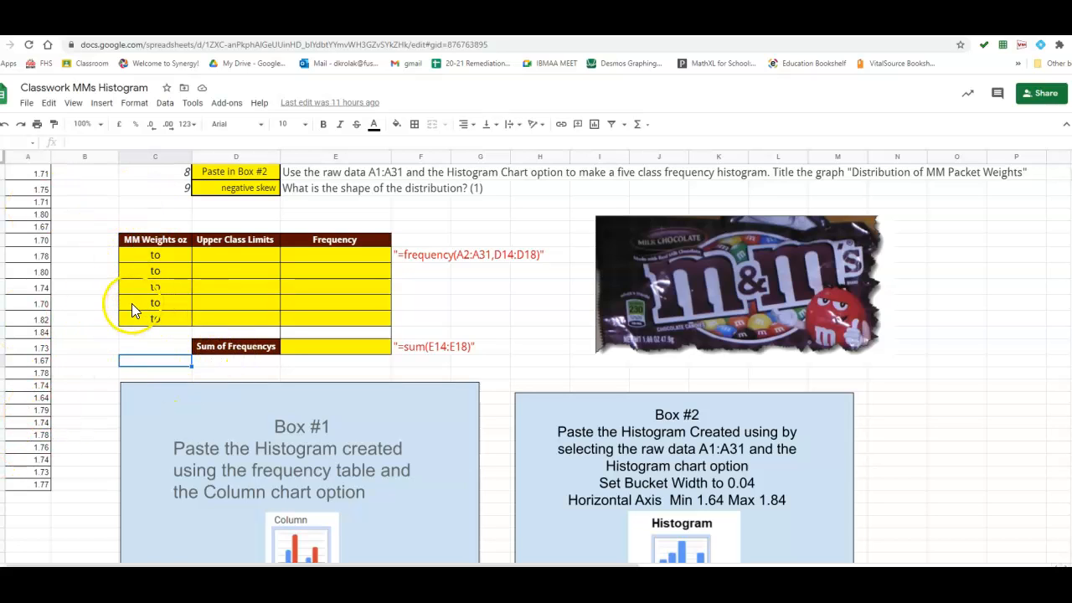
Calculate the sample size in cell D1 with =count(A2:A31) over the raw M&M weights
scroll(128, 303, "up", 1)
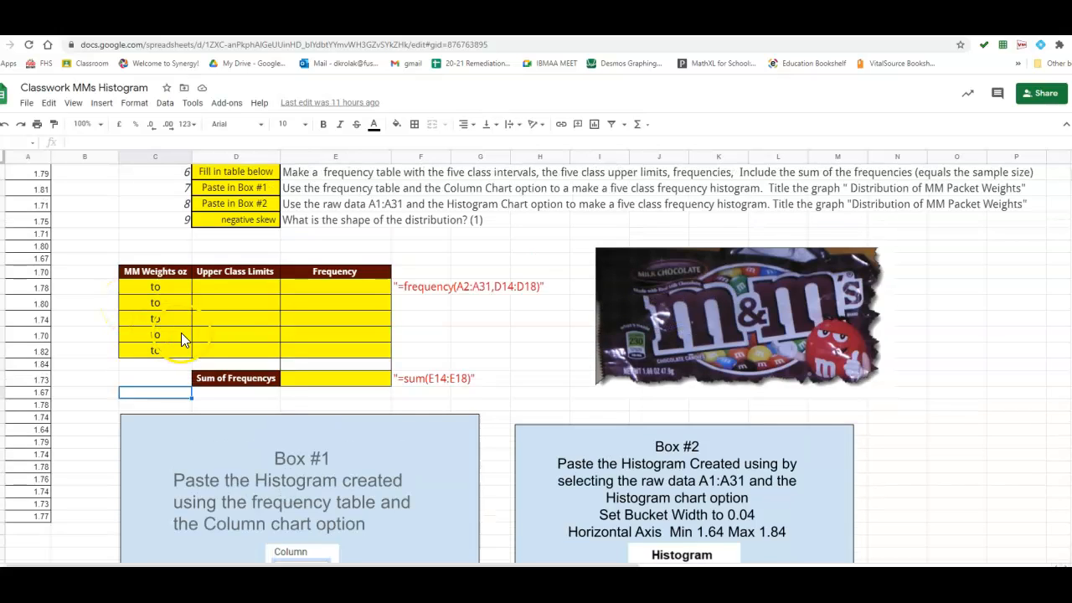
scroll(147, 317, "up", 3)
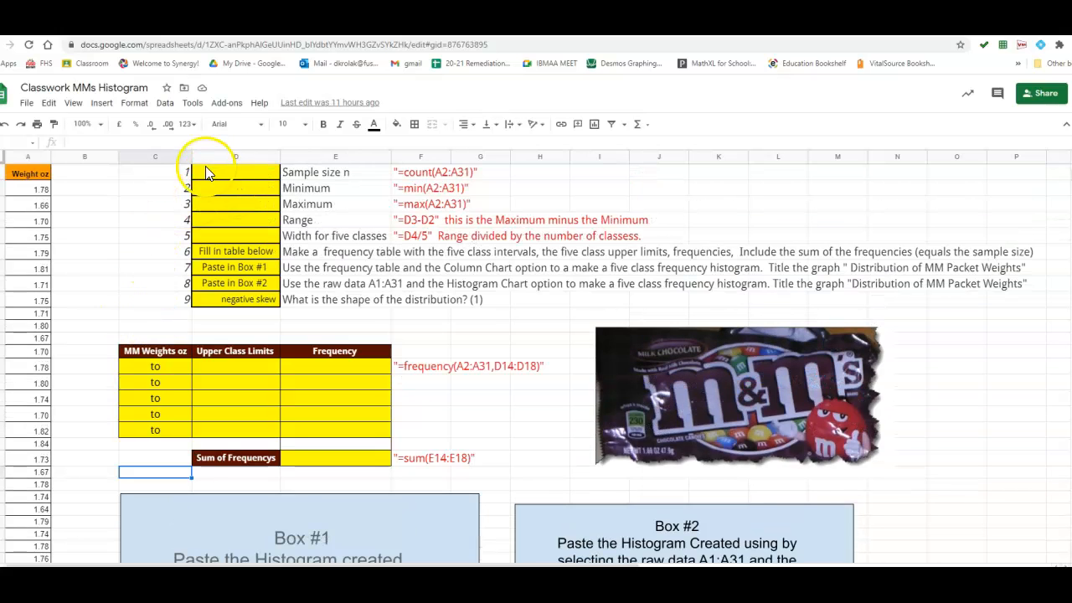
left_click(219, 172)
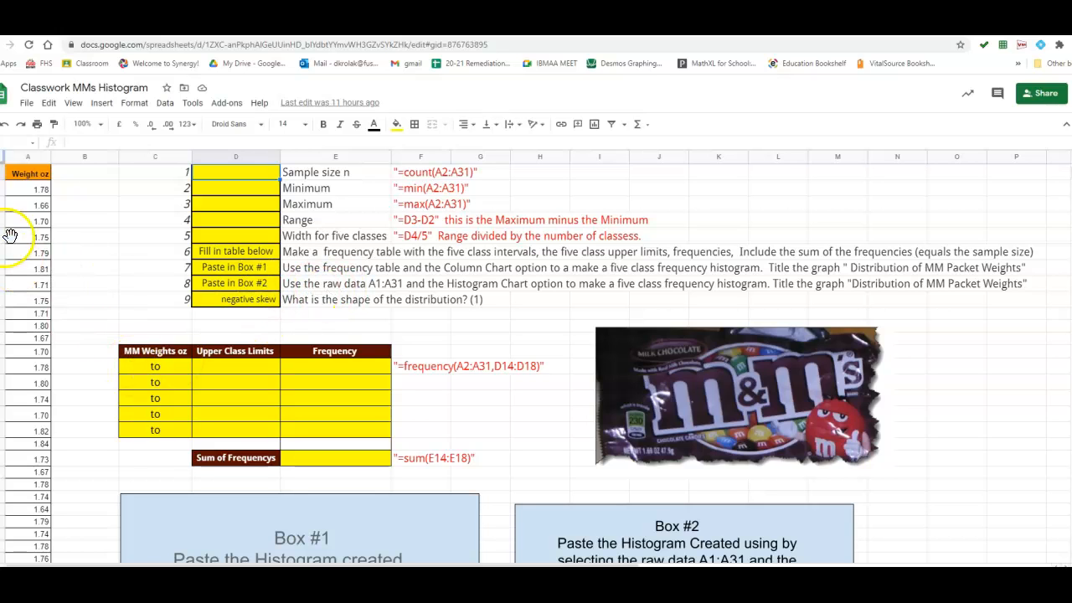
left_click(30, 192)
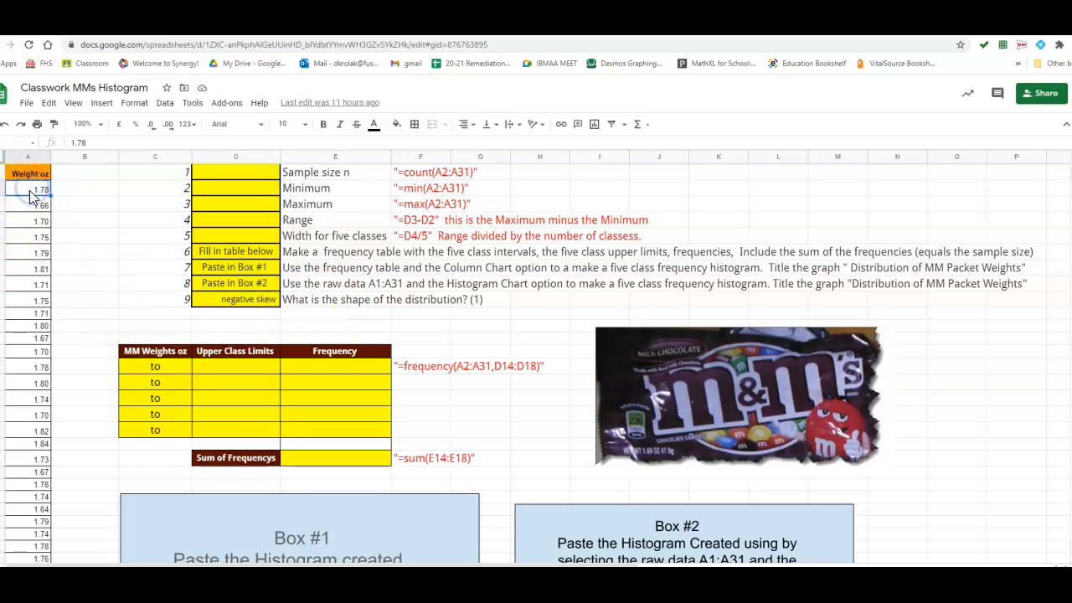
scroll(48, 330, "down", 4)
scroll(12, 351, "up", 4)
left_click(232, 173)
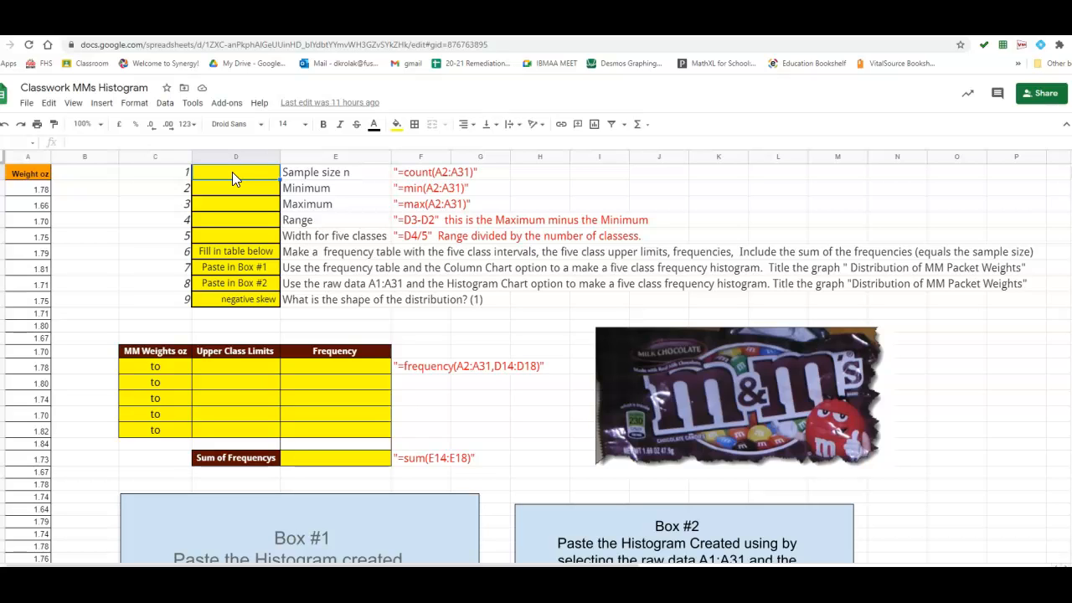
type("=")
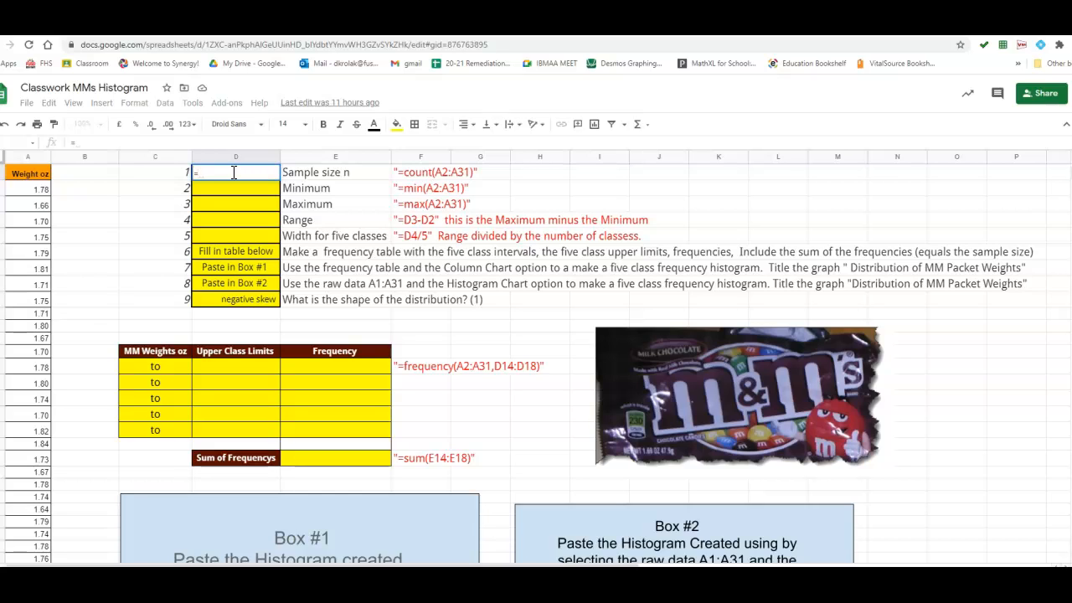
type("coun")
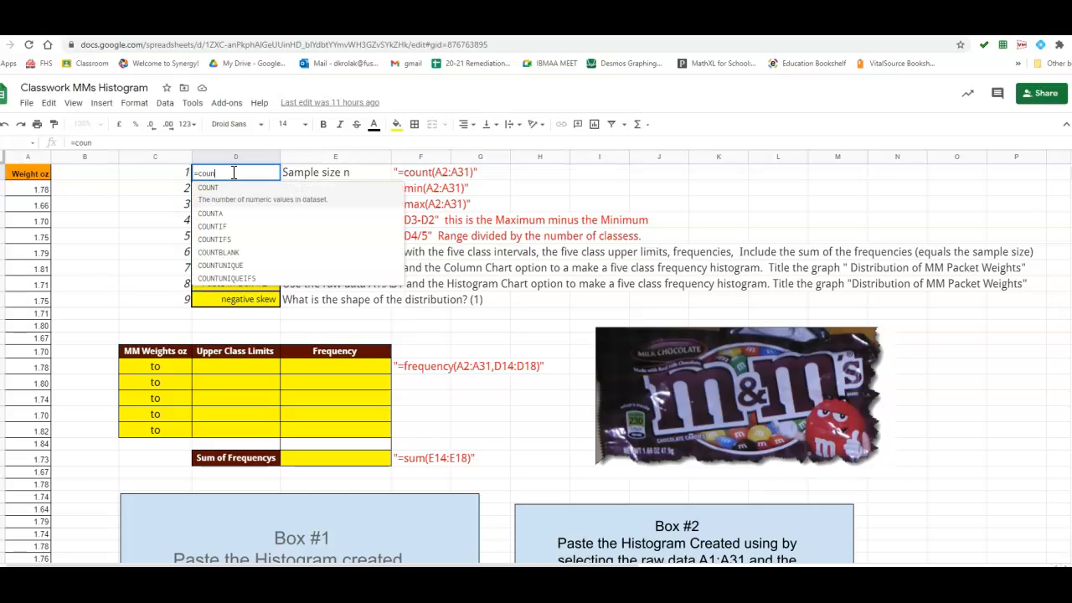
type("t(")
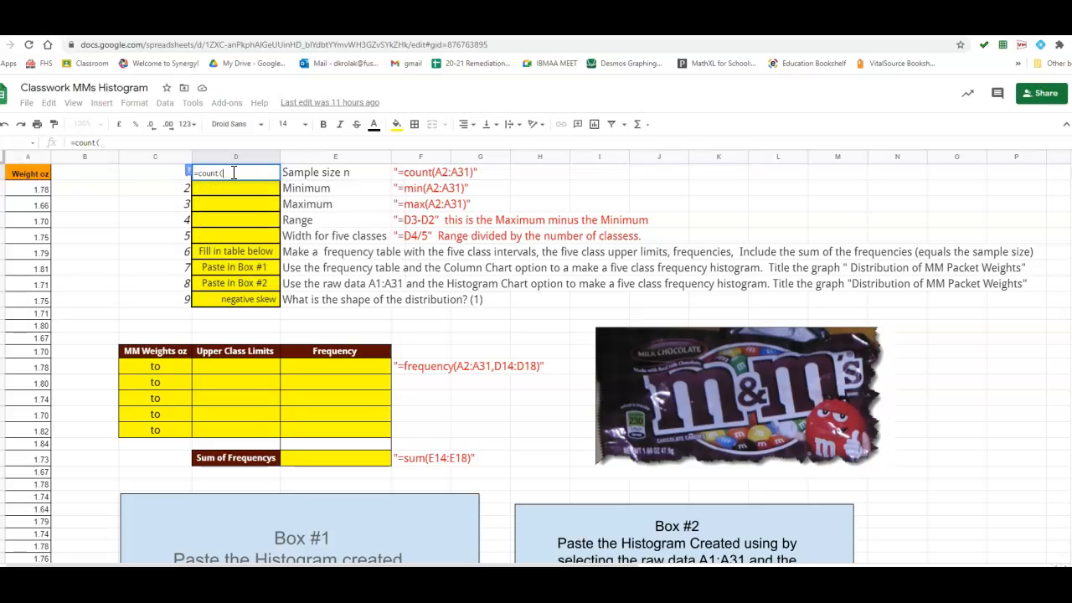
left_click(32, 191)
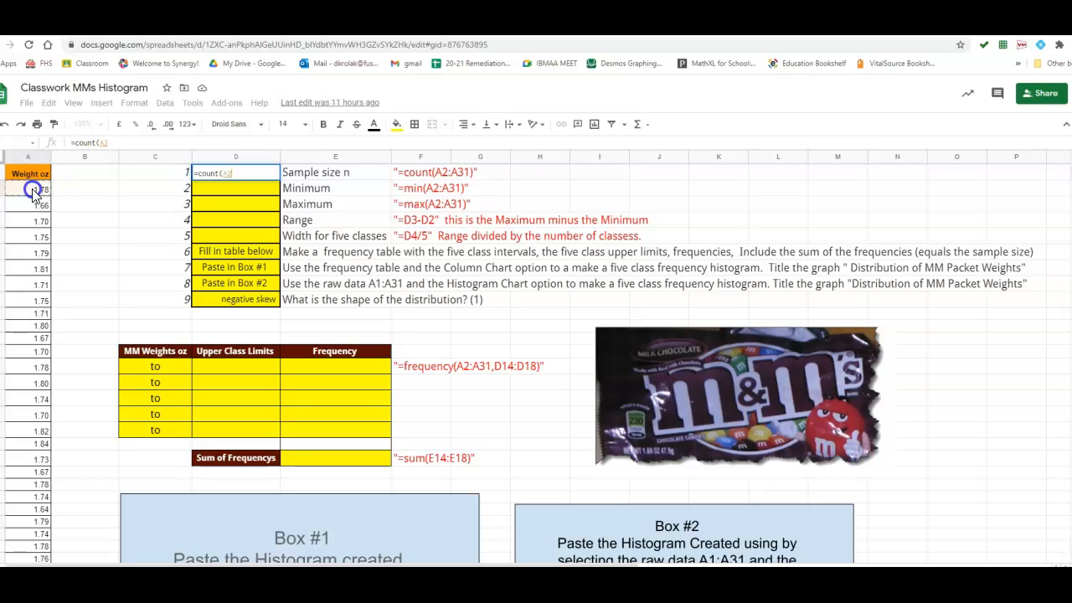
left_click_drag(34, 193, 42, 447)
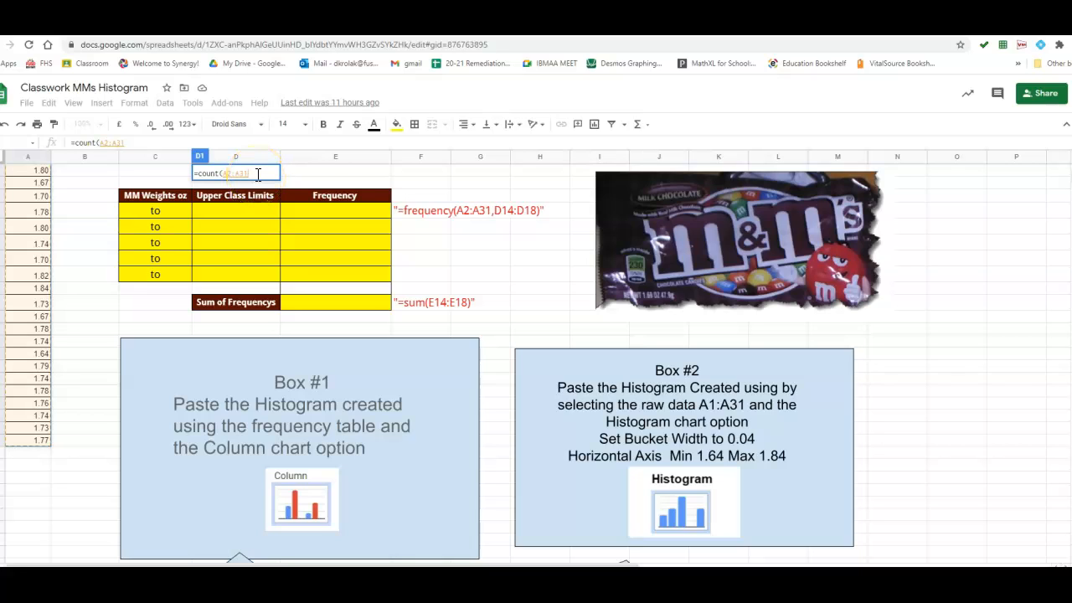
type(")")
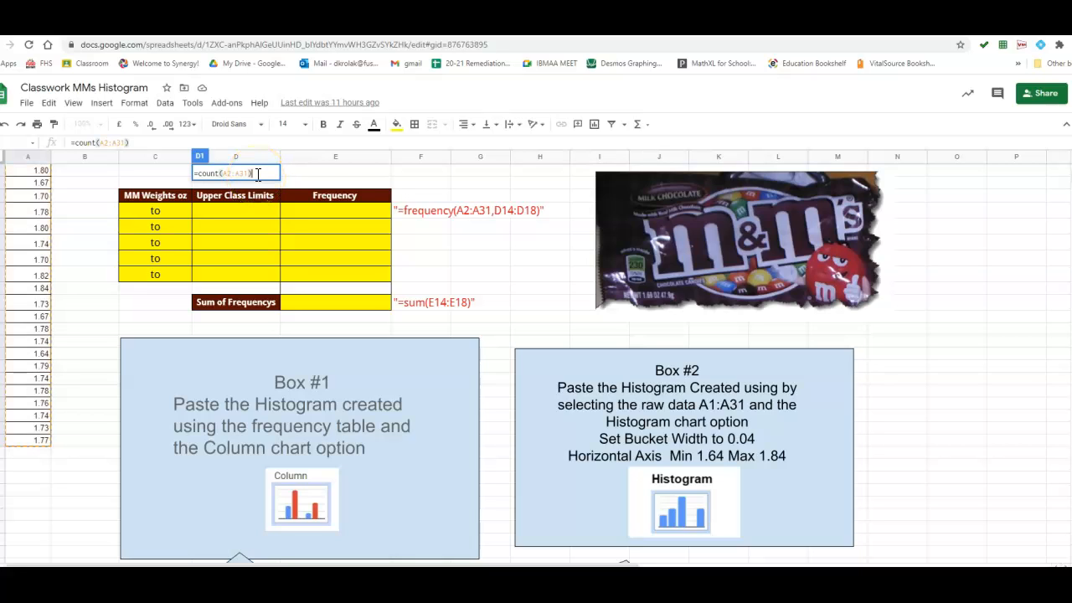
key("Return")
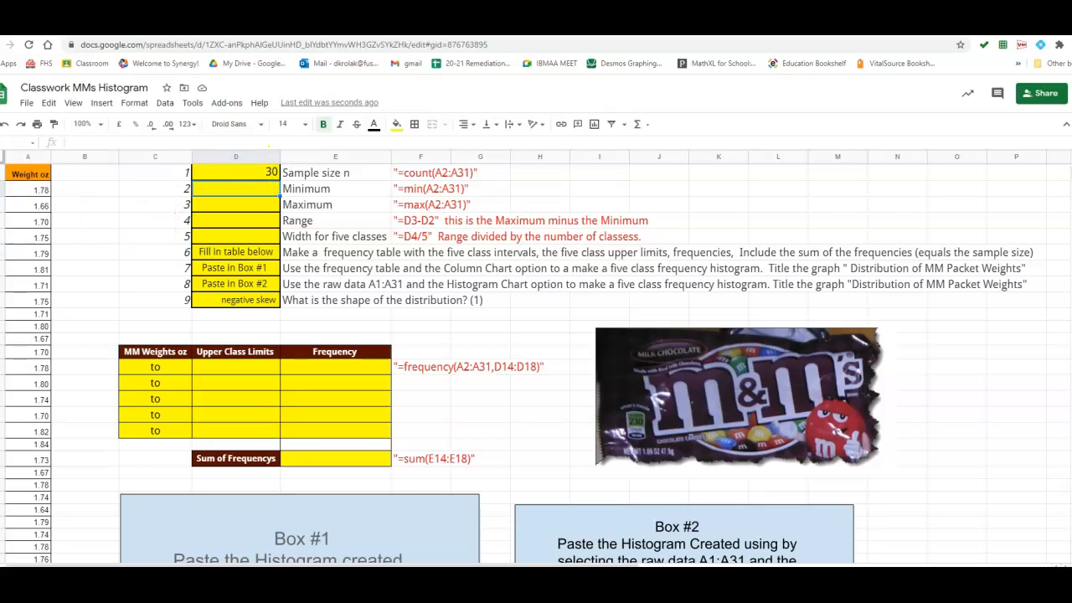
Clear the sample size formula from cell D1
left_click(23, 194)
mouse_move(23, 196)
left_mouse_down()
mouse_move(34, 495)
mouse_move(27, 189)
left_mouse_up()
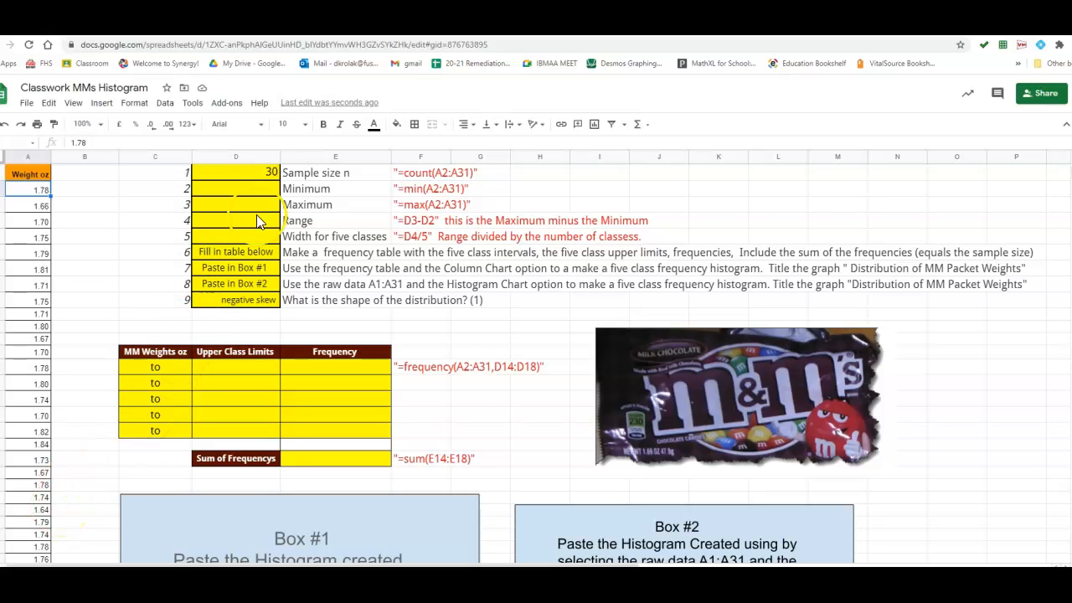
left_click(264, 174)
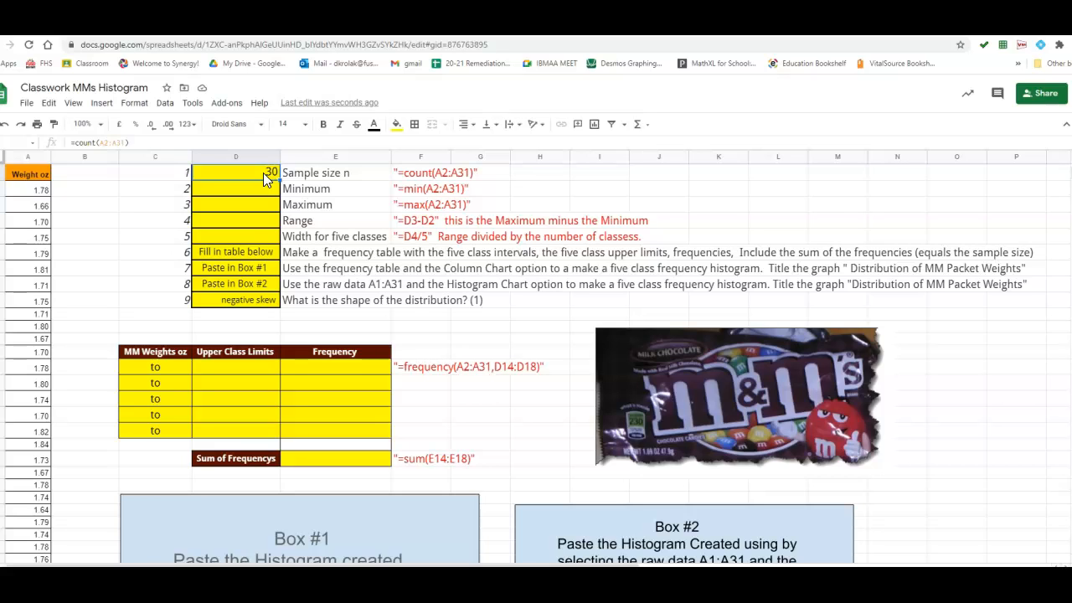
key("Delete")
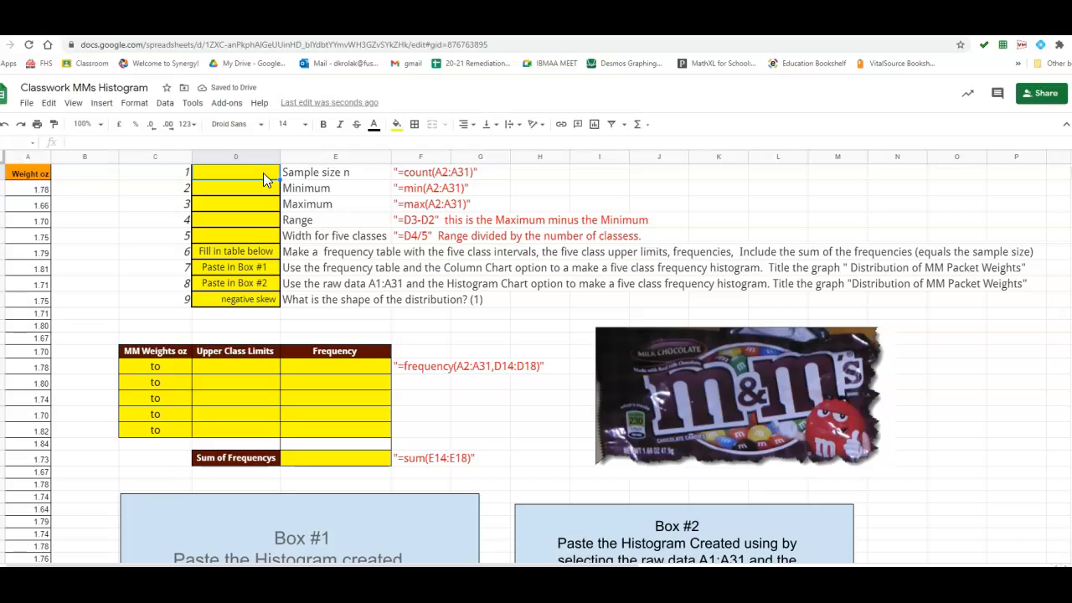
Enter the COUNT formula for the sample size in the emptied cell D1, using the weights in A2:A31
left_click(241, 178)
type("=")
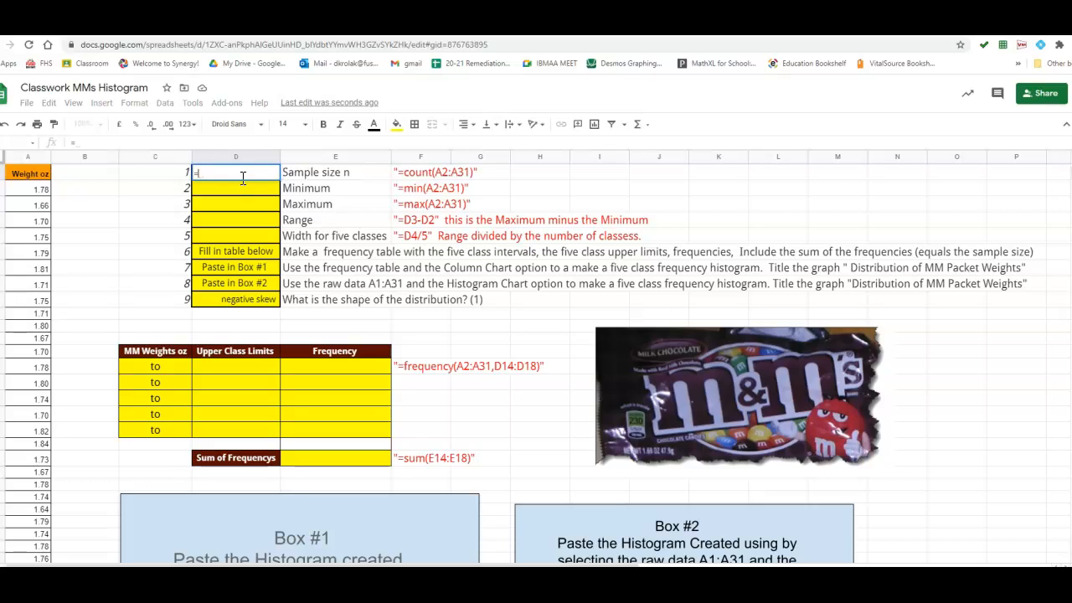
type("count")
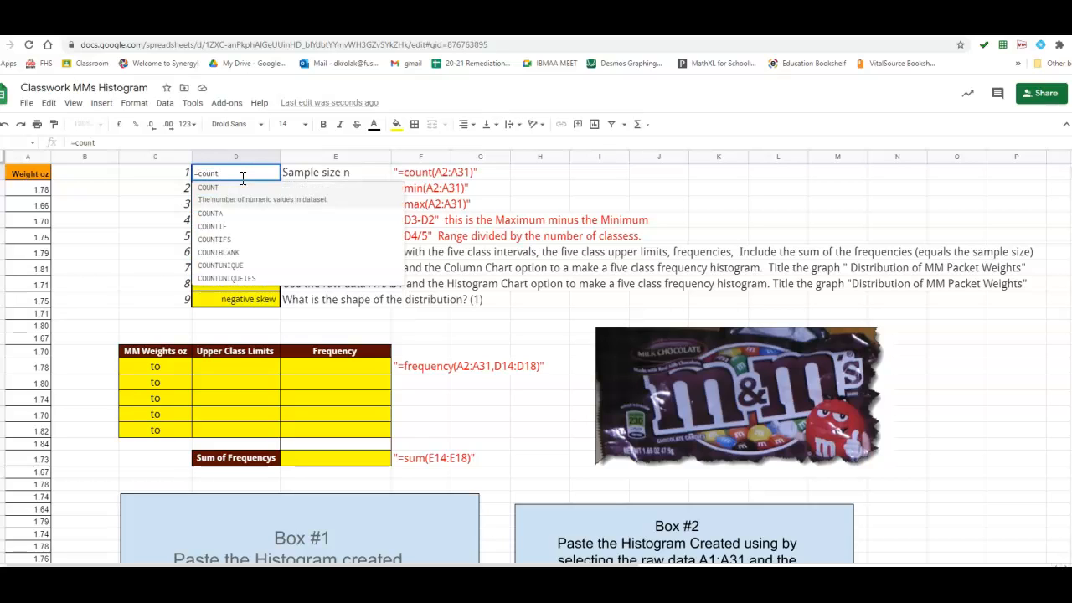
type("(")
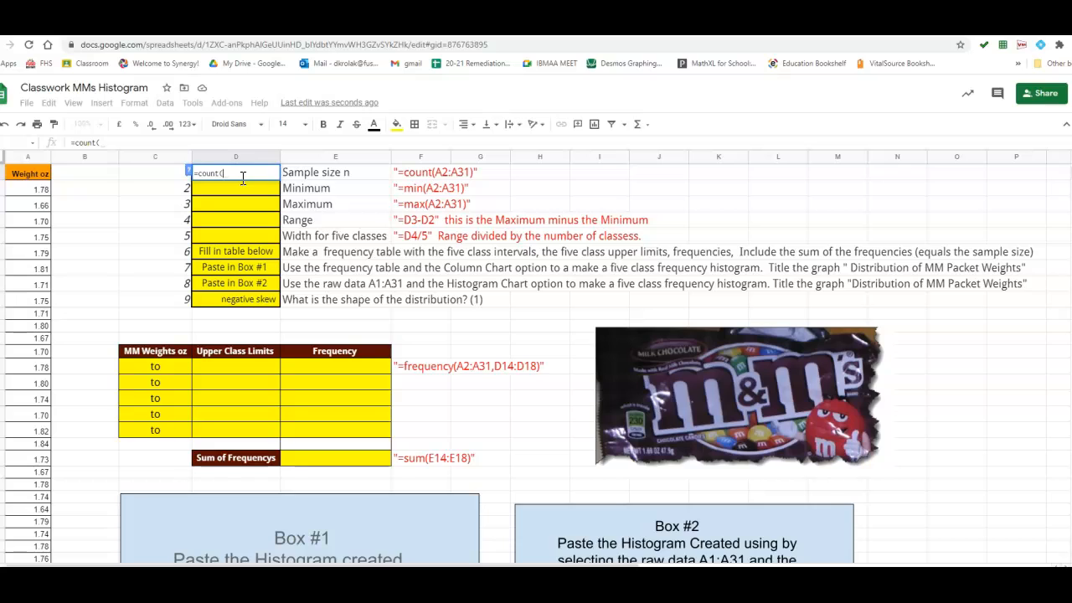
left_click(28, 191)
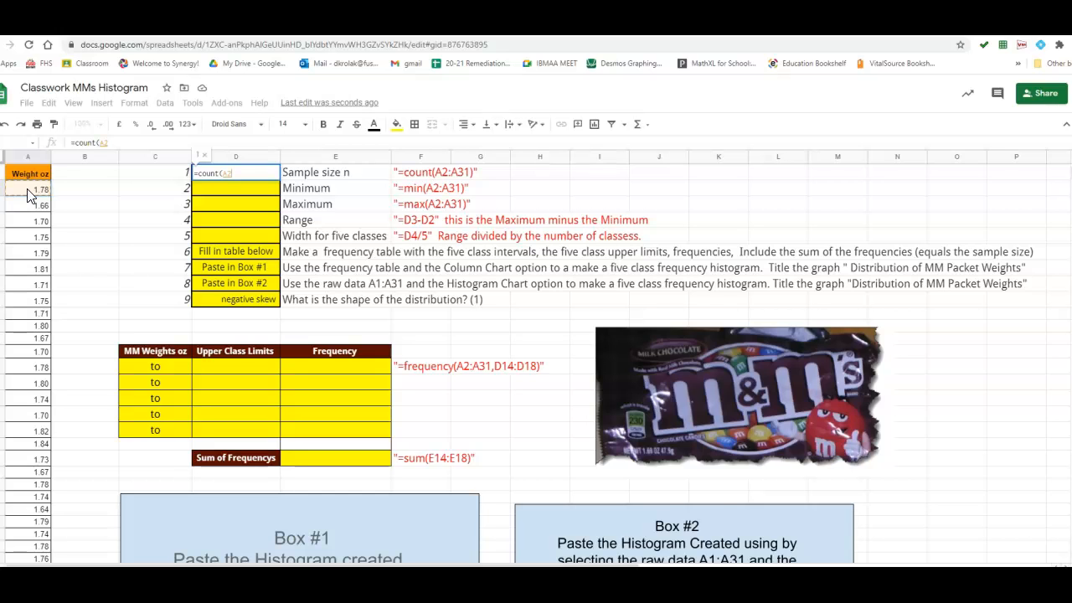
key("ctrl+shift+Down")
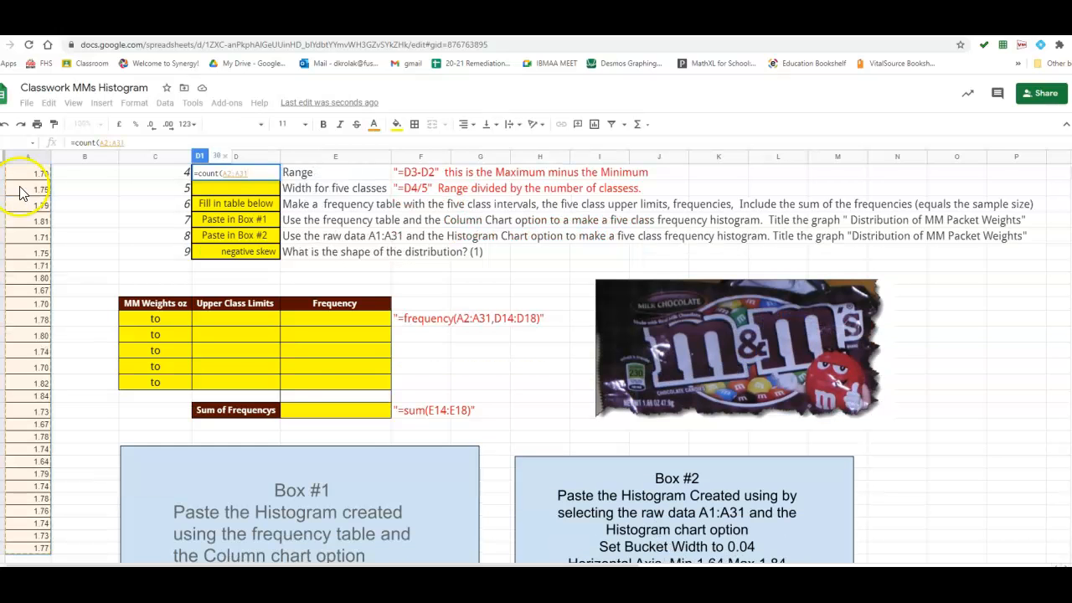
scroll(59, 502, "up", 1)
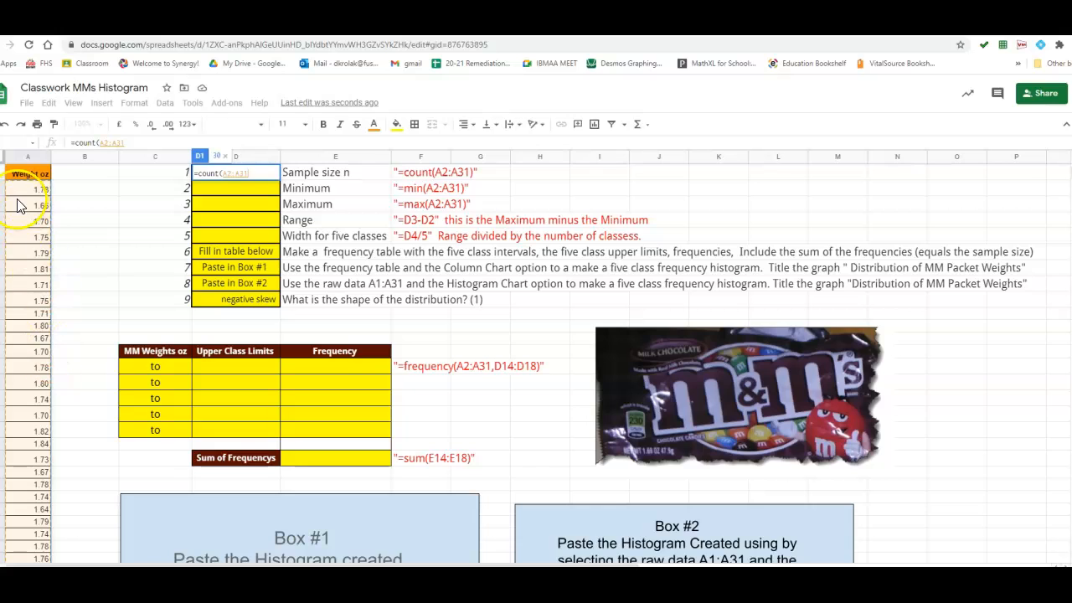
scroll(28, 442, "down", 2)
scroll(39, 453, "up", 1)
scroll(40, 443, "up", 1)
key("Return")
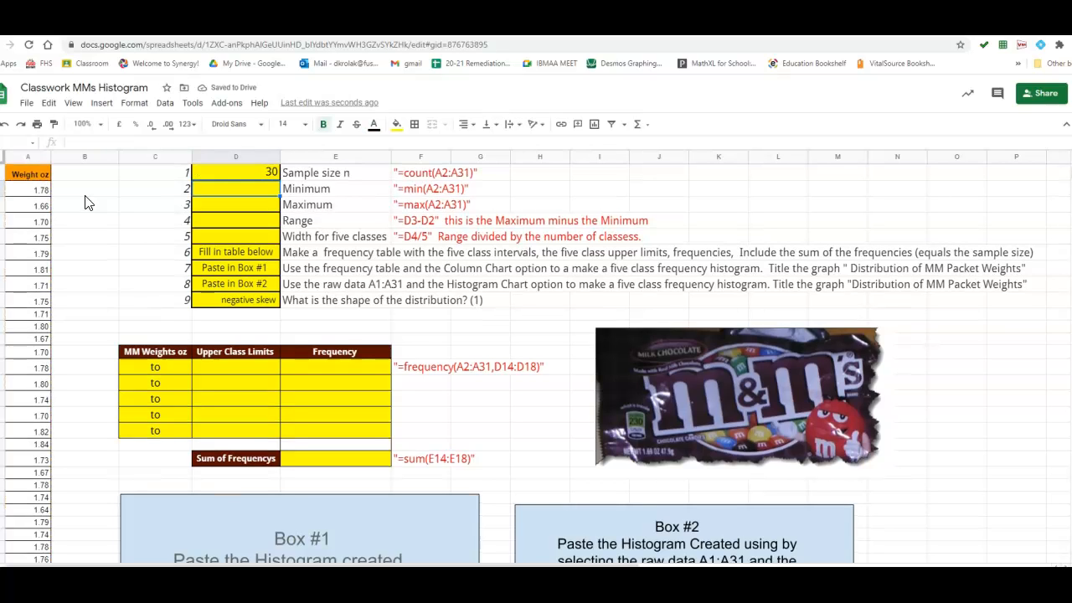
left_click(31, 193)
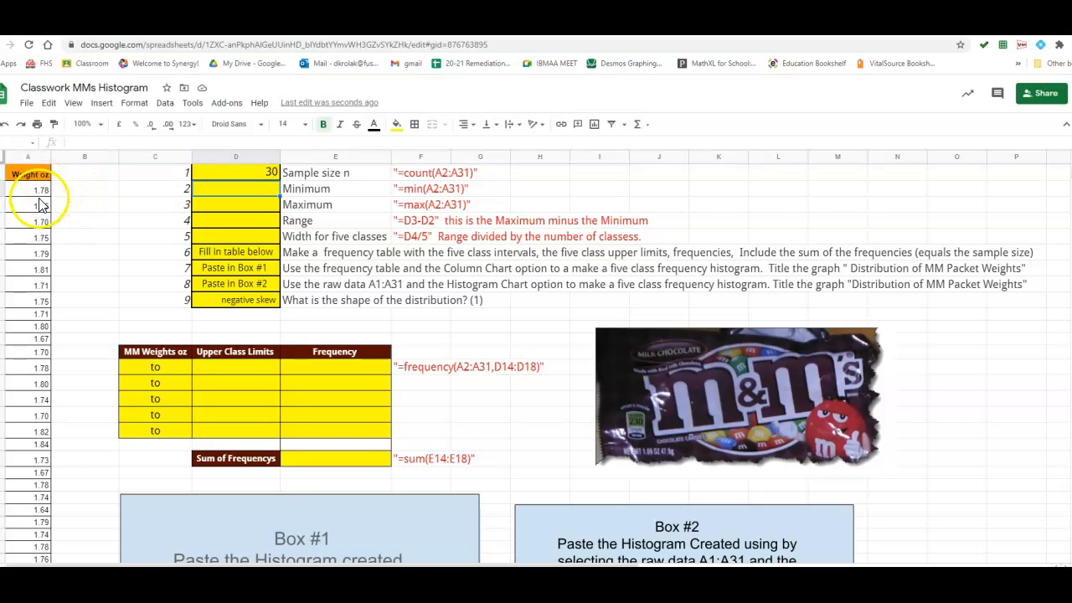
scroll(24, 485, "down", 3)
scroll(23, 251, "up", 2)
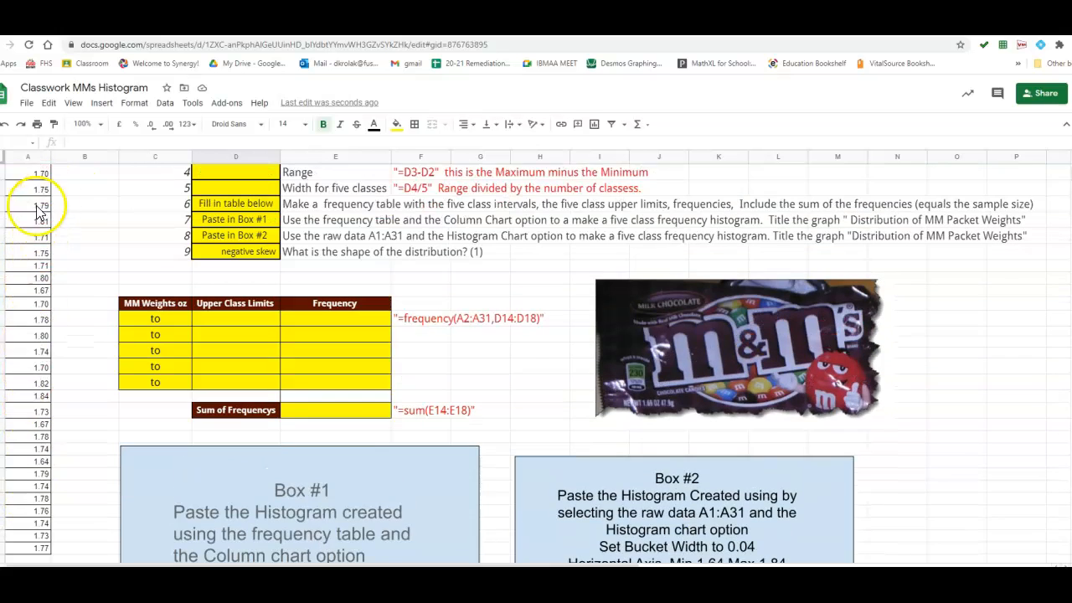
scroll(34, 218, "up", 1)
Calculate the minimum weight in cell D2 with =MIN(A2:A31)
left_click(252, 189)
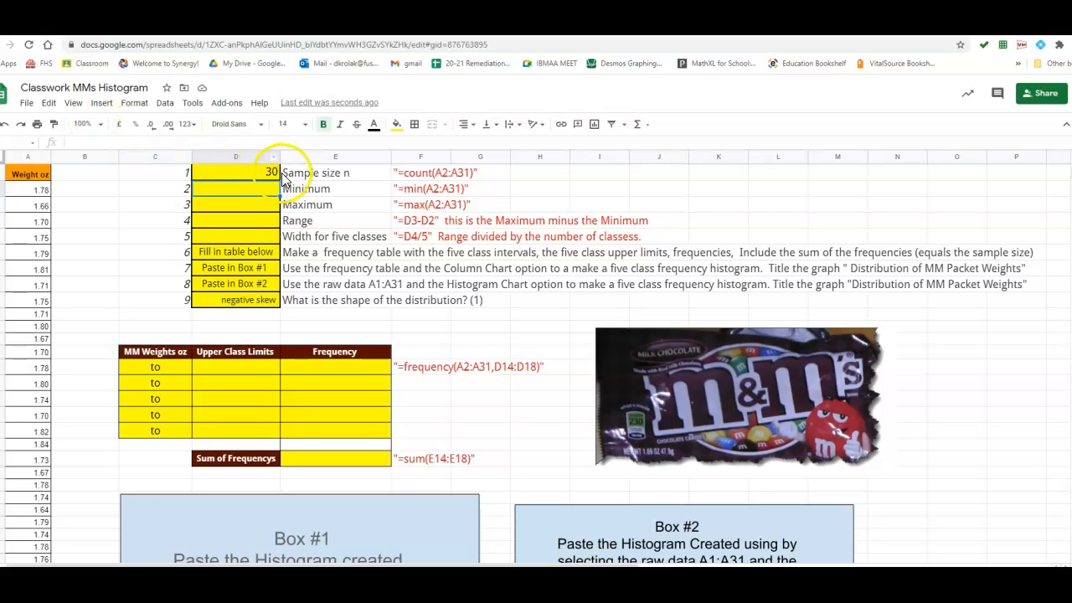
left_click(257, 185)
double_click(254, 186)
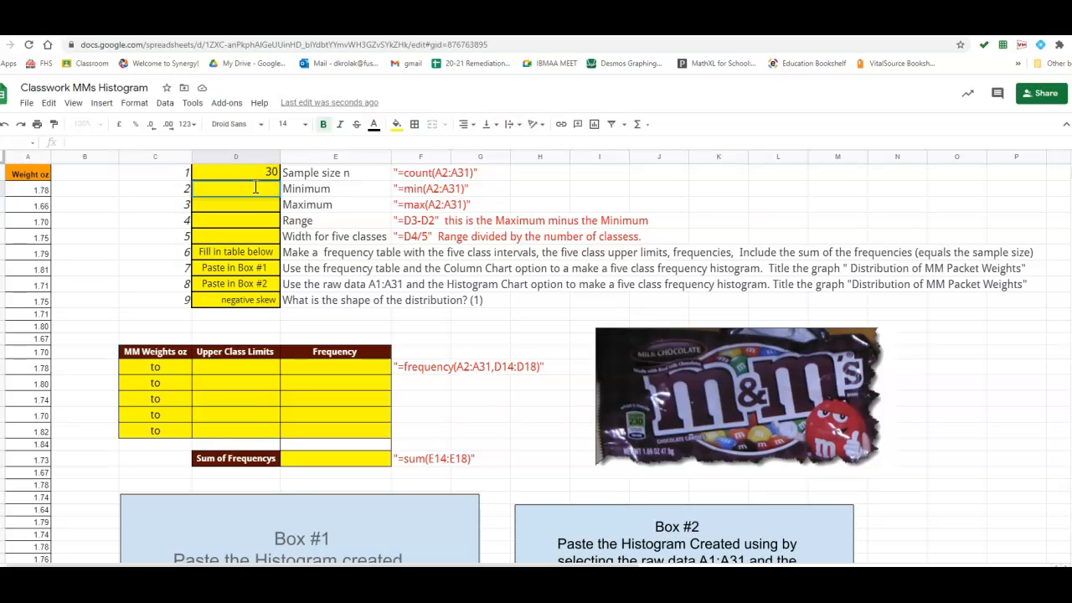
type("=")
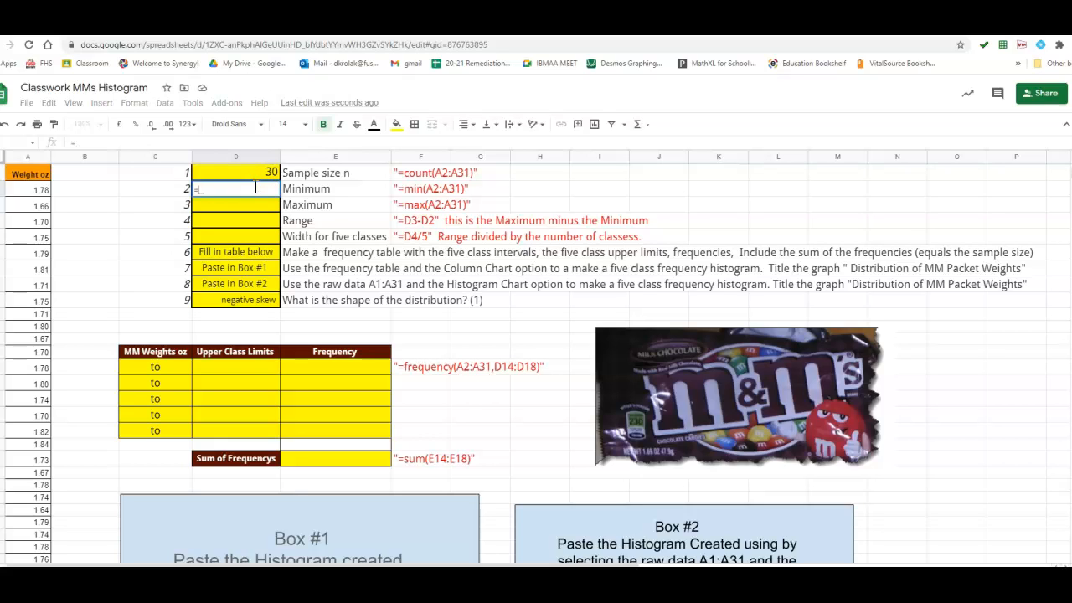
left_click(255, 188)
left_click(256, 187)
type("m")
key("BackSpace")
key("BackSpace")
type("=min")
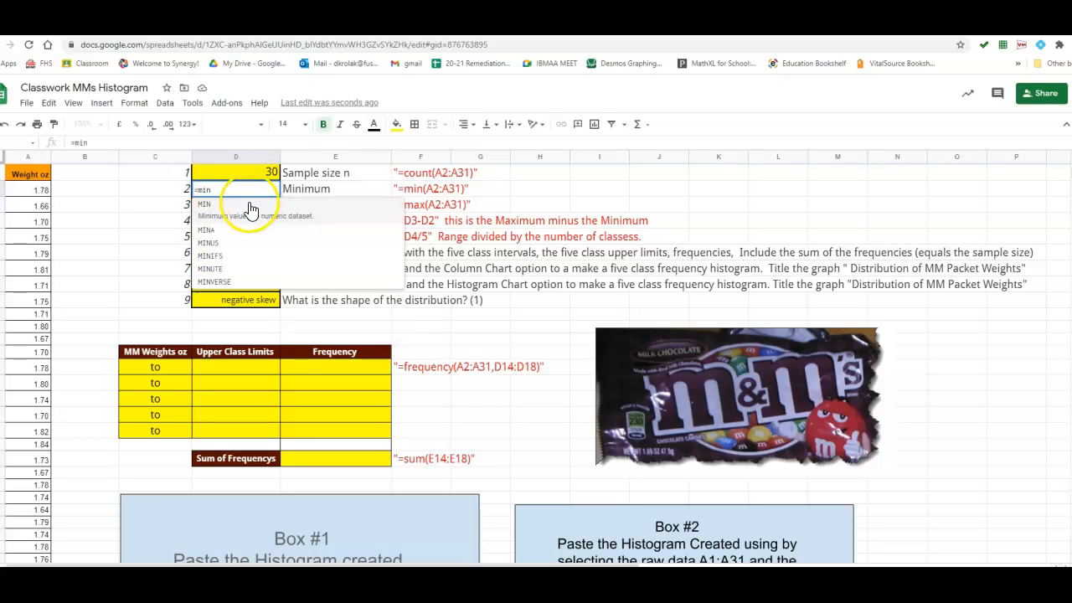
left_click(210, 211)
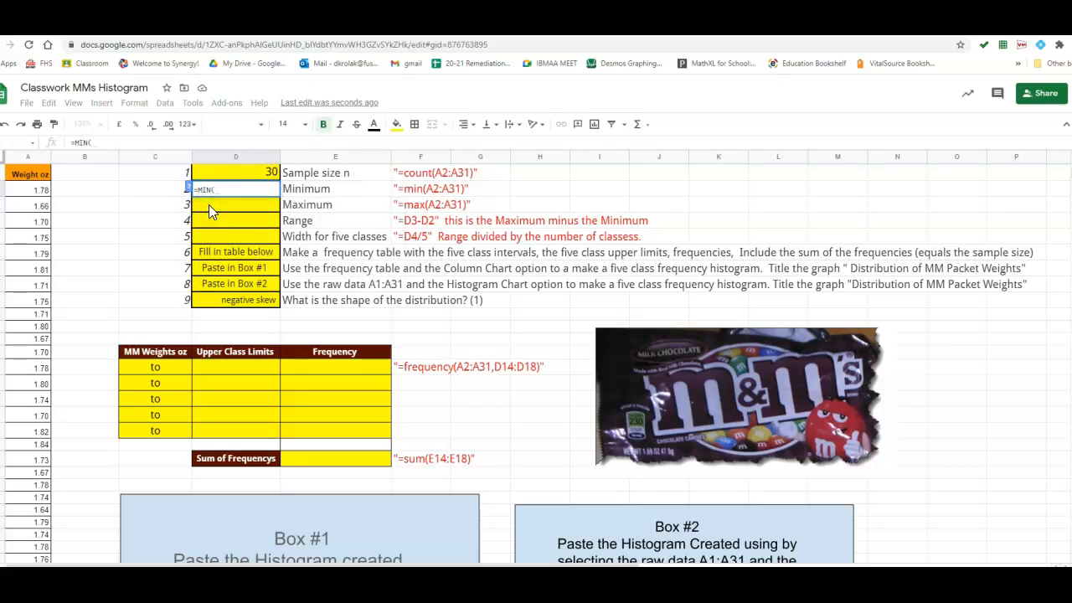
left_click(141, 206)
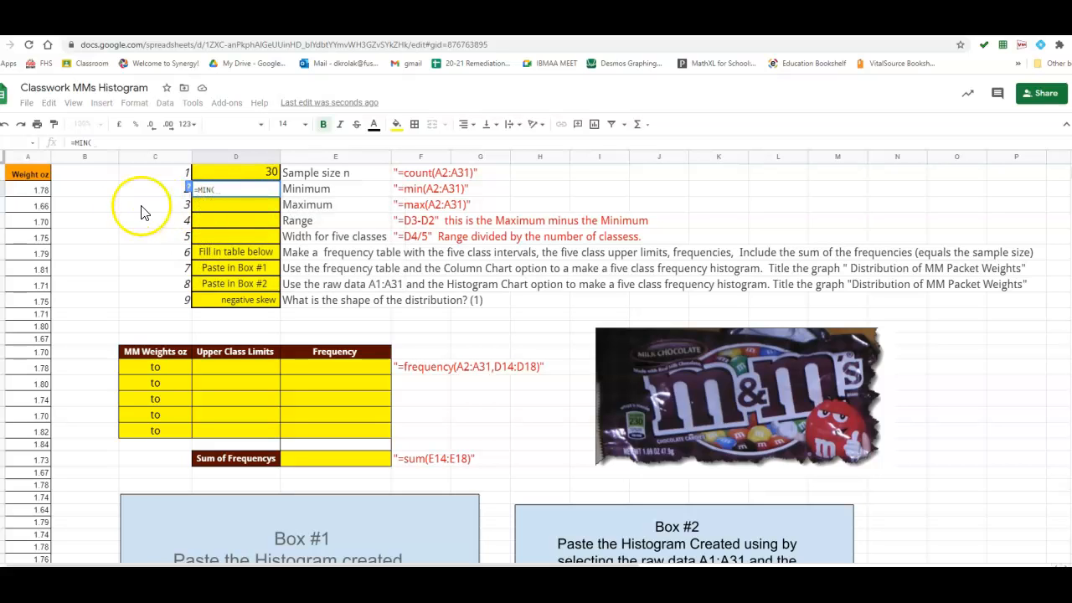
left_click(35, 193)
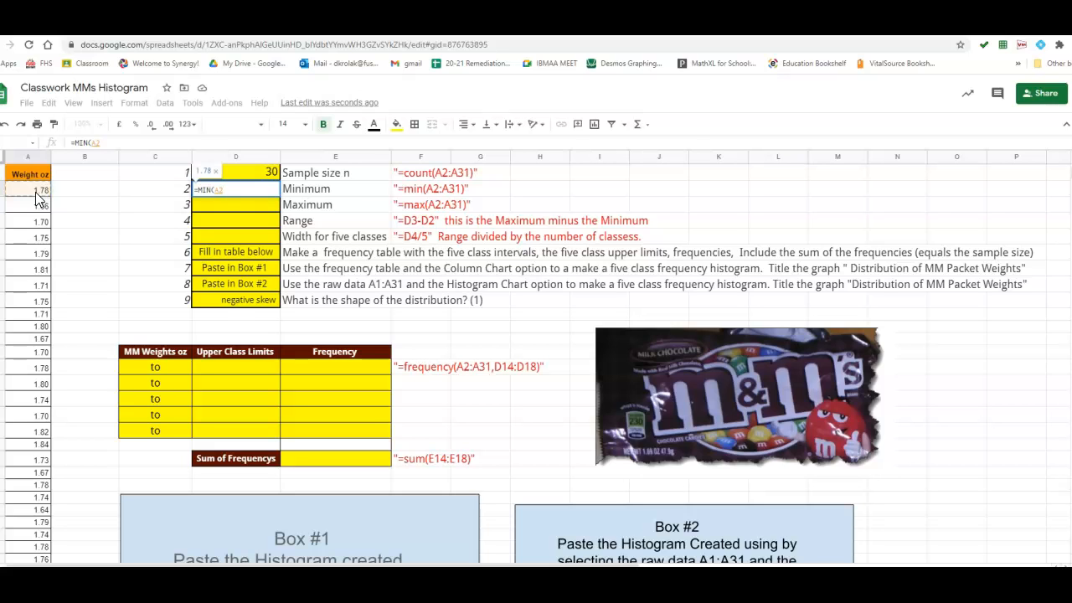
key("ctrl+shift+Down")
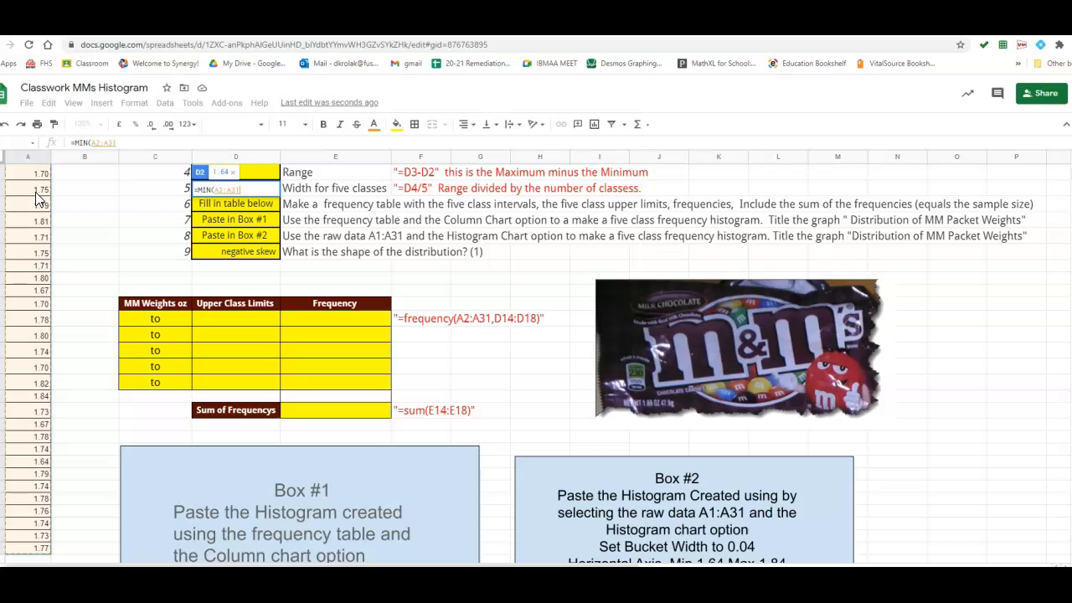
type(")")
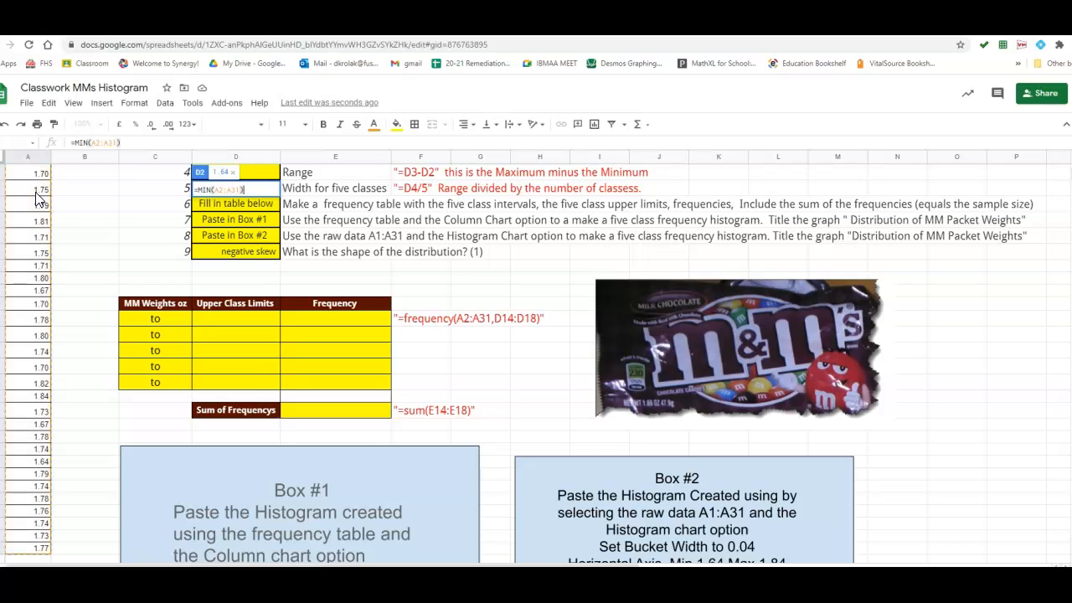
key("Return")
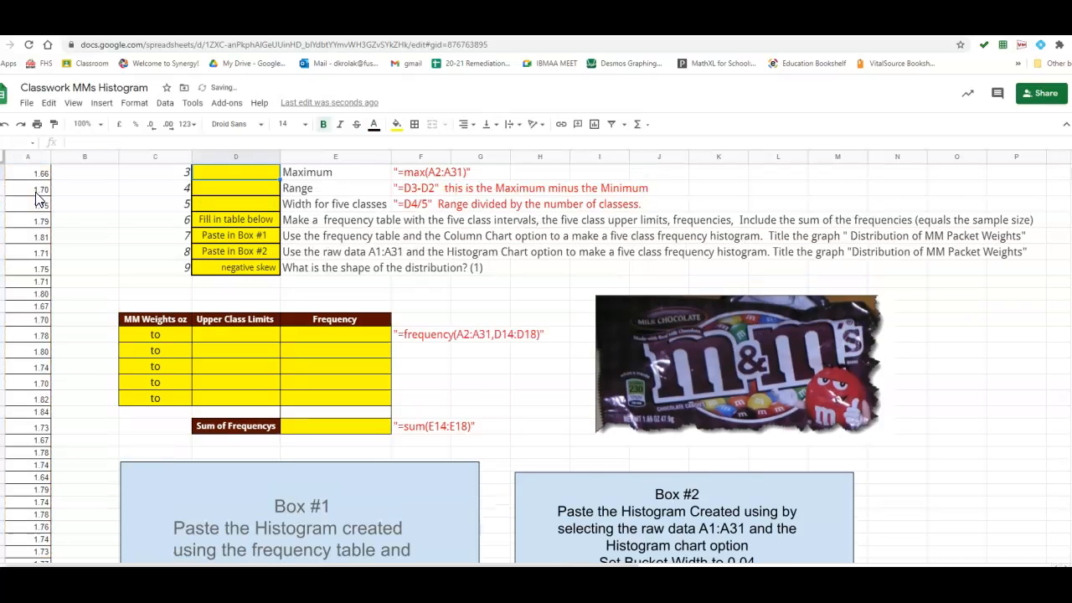
scroll(101, 221, "up", 2)
left_click(260, 194)
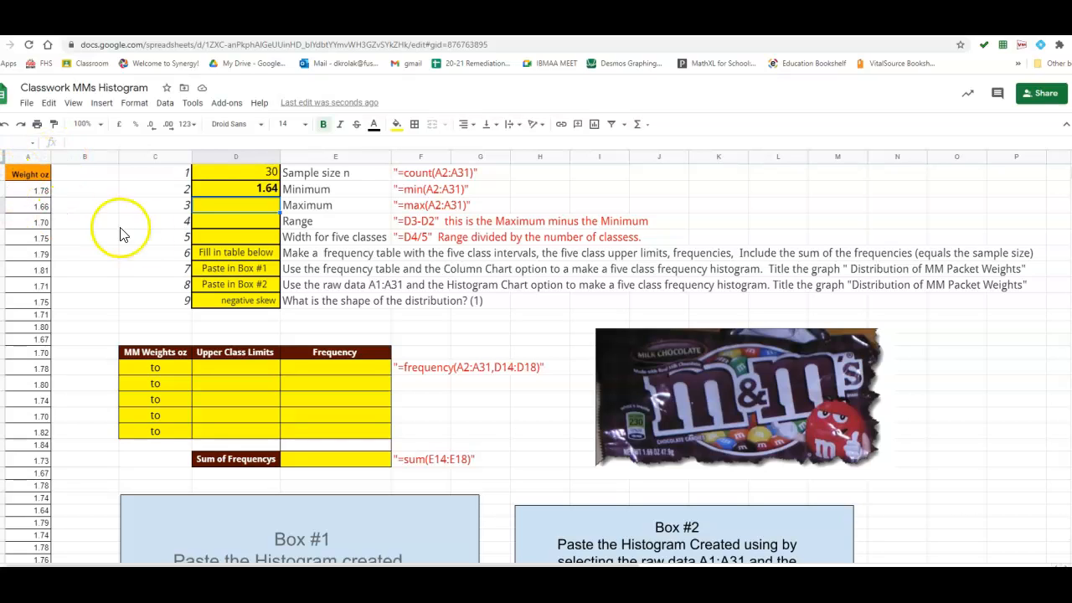
Calculate the maximum weight in cell D3 with =max(A2:A31)
left_click(256, 215)
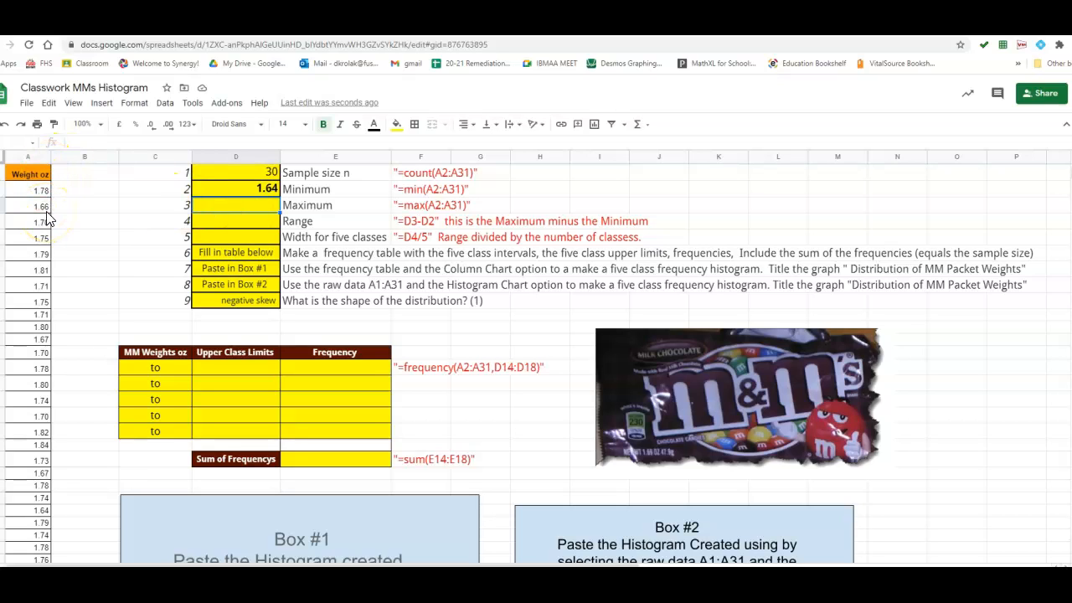
type("=")
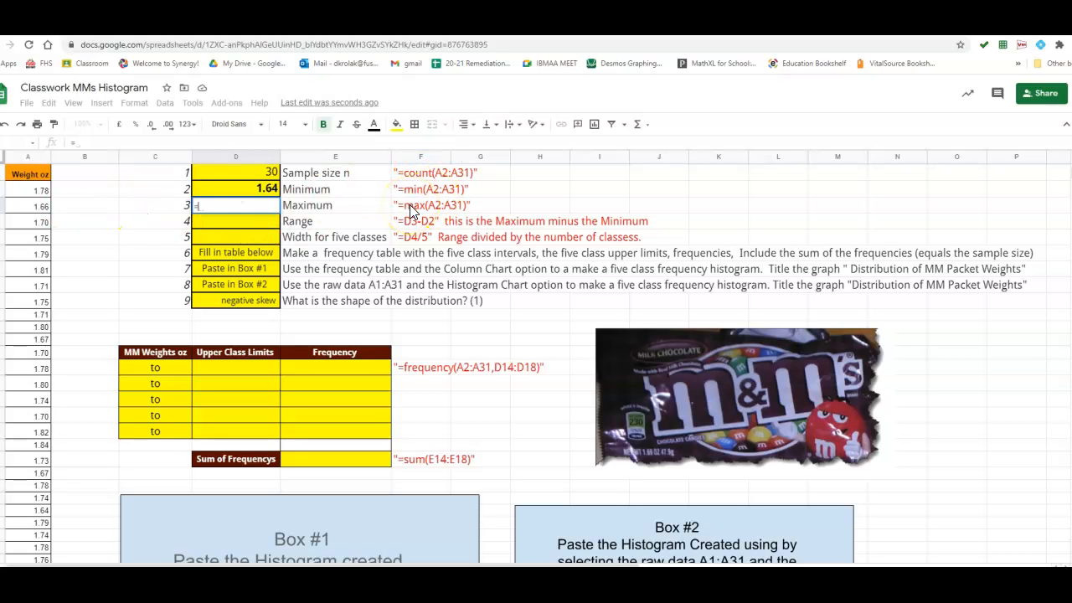
type("max")
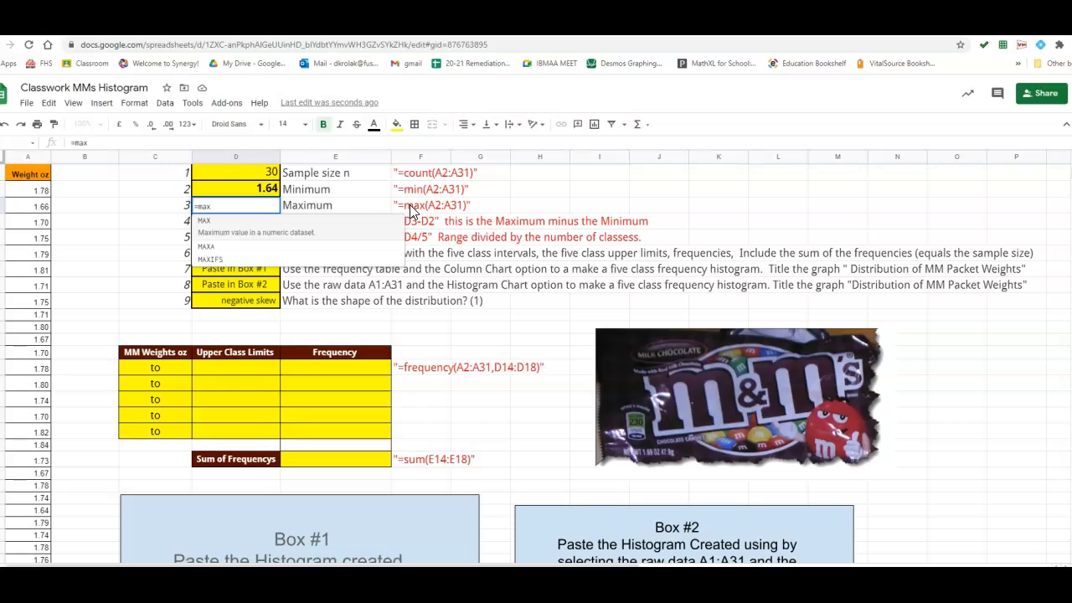
type("(")
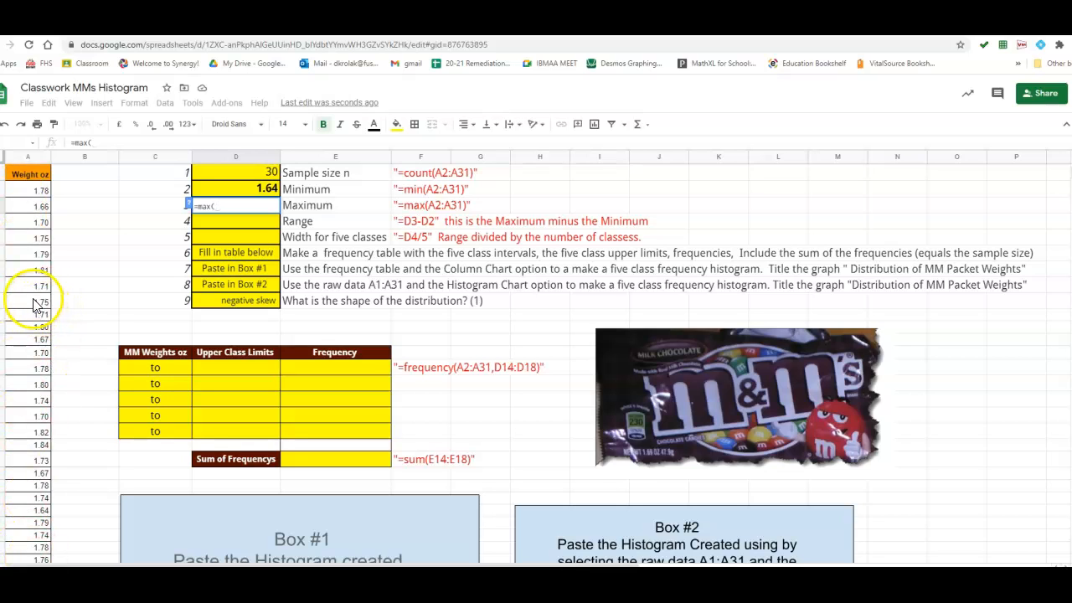
left_click(25, 192)
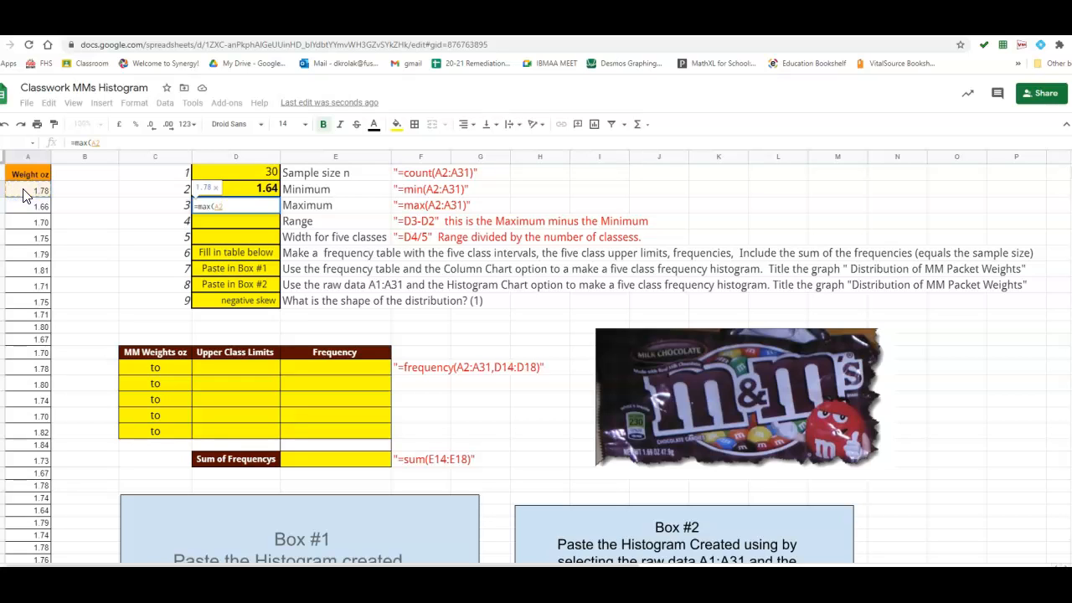
key("ctrl+shift+Down")
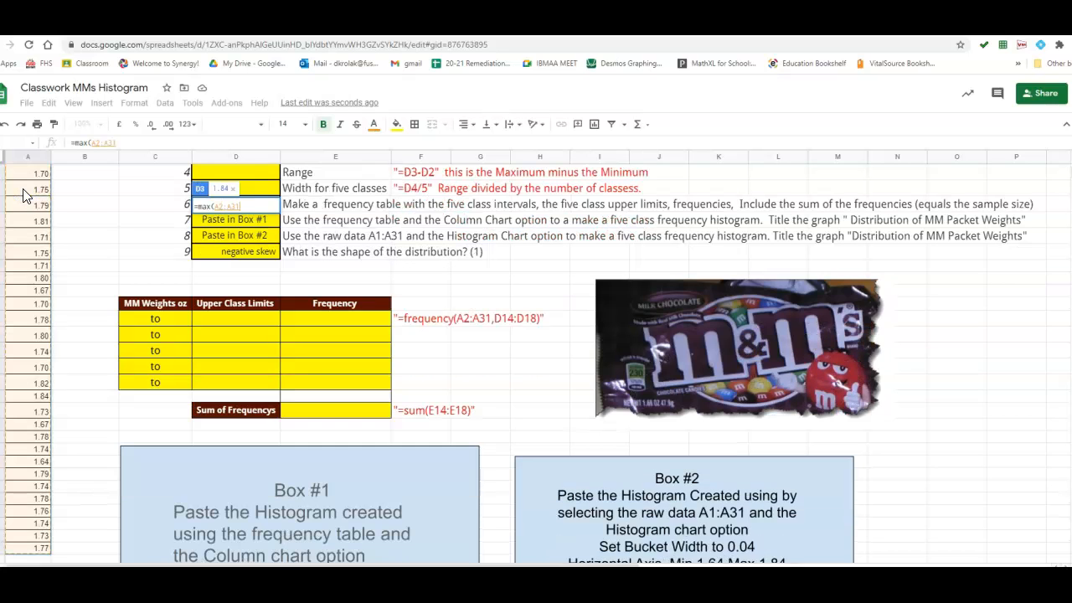
type(")")
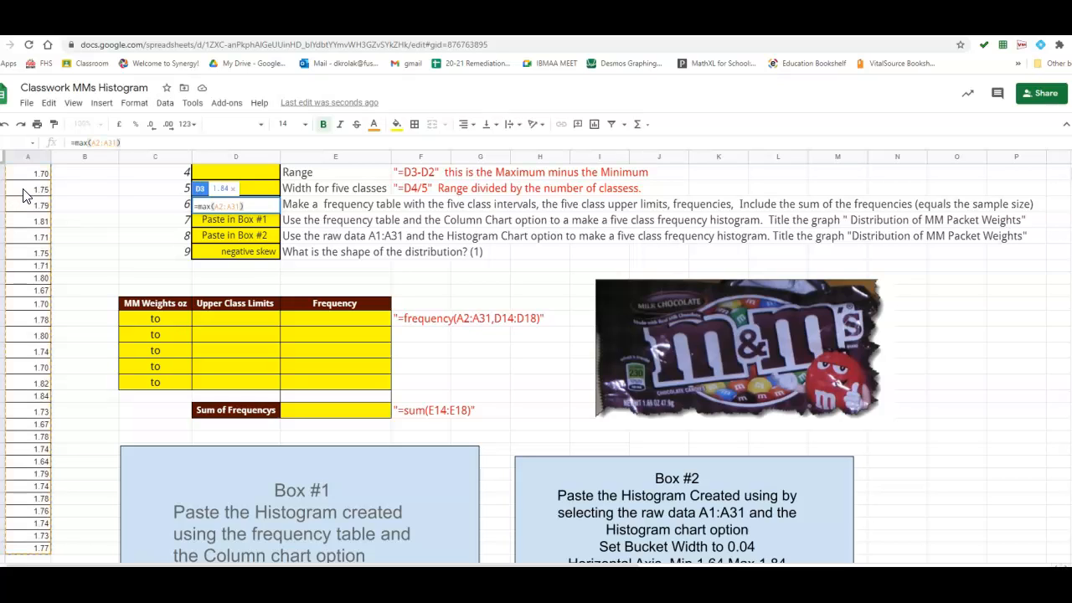
key("Return")
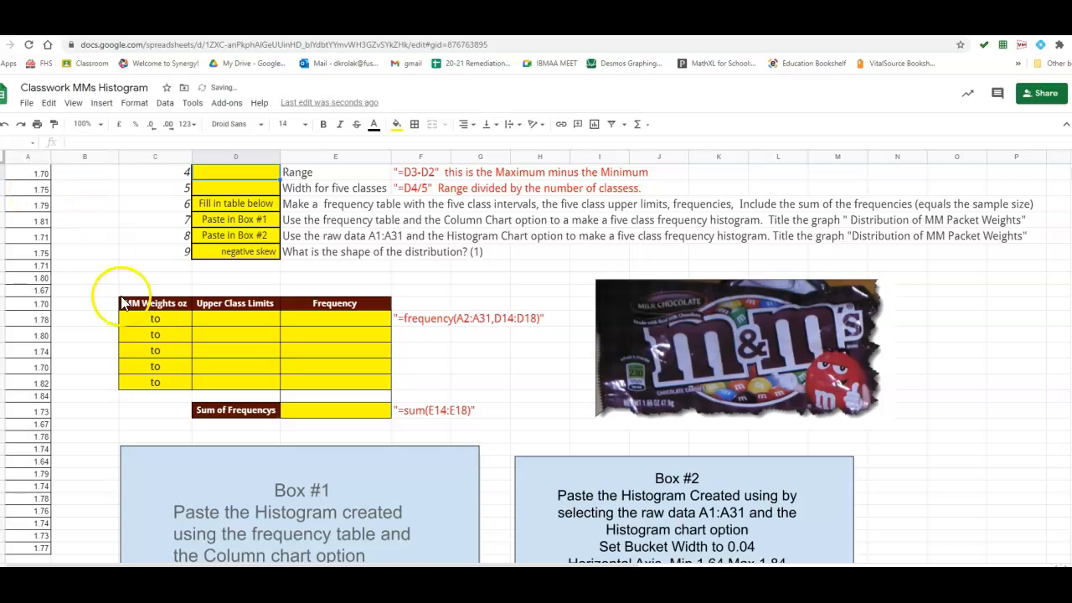
Calculate the range in cell D4 by subtracting the minimum from the maximum with =D3-D2
scroll(168, 239, "up", 1)
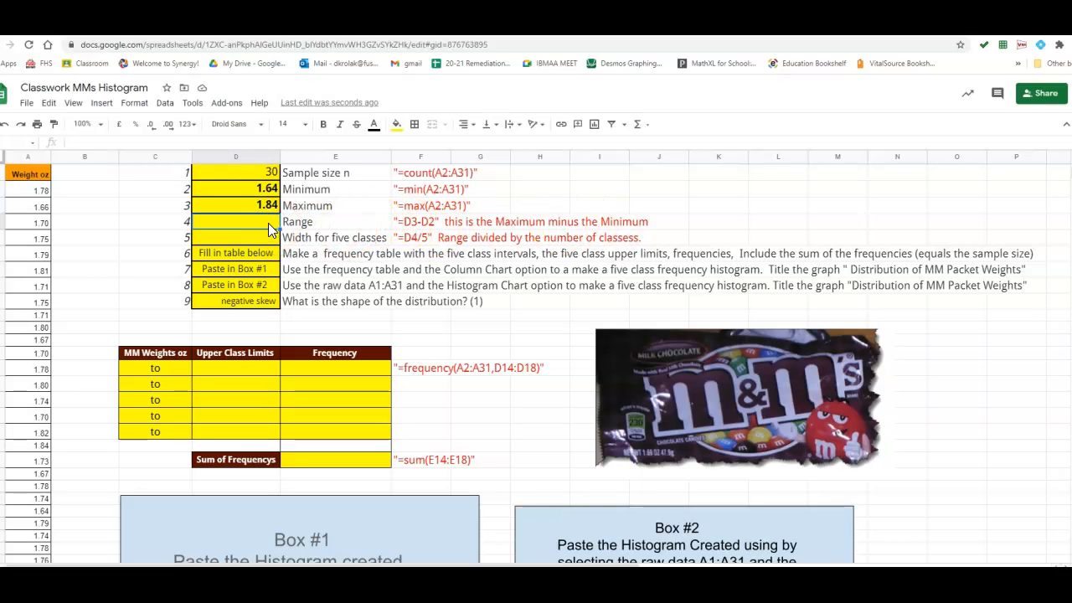
type("=")
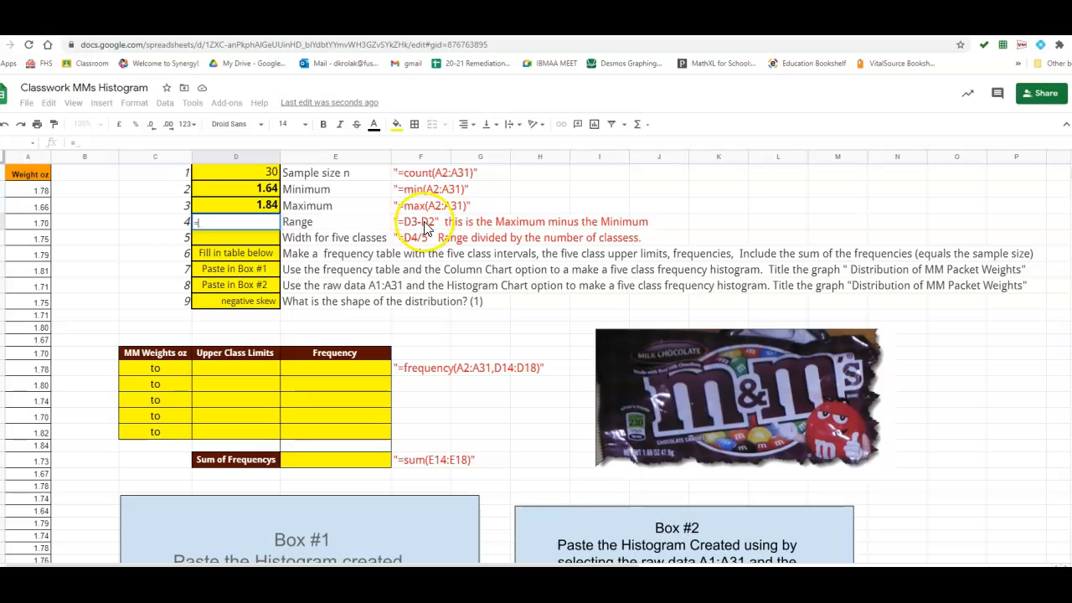
left_click(231, 206)
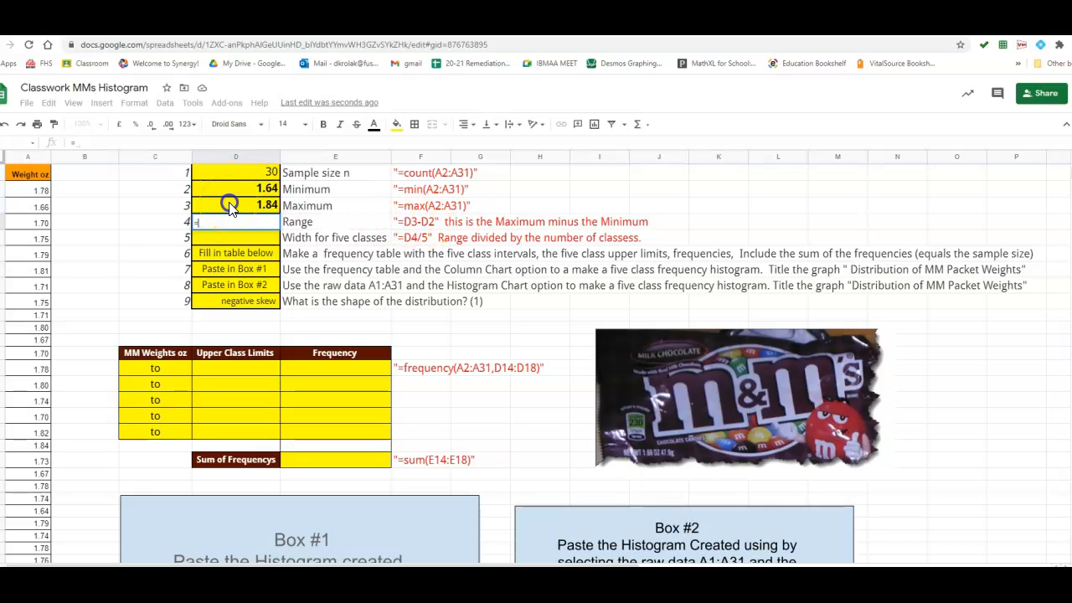
type("-")
left_click(220, 190)
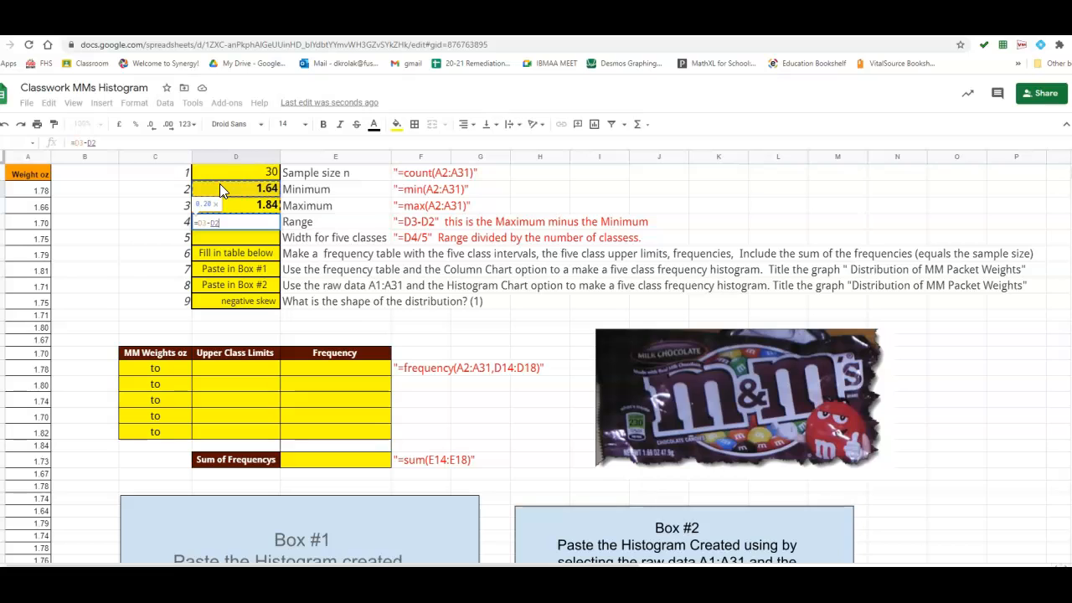
key("Return")
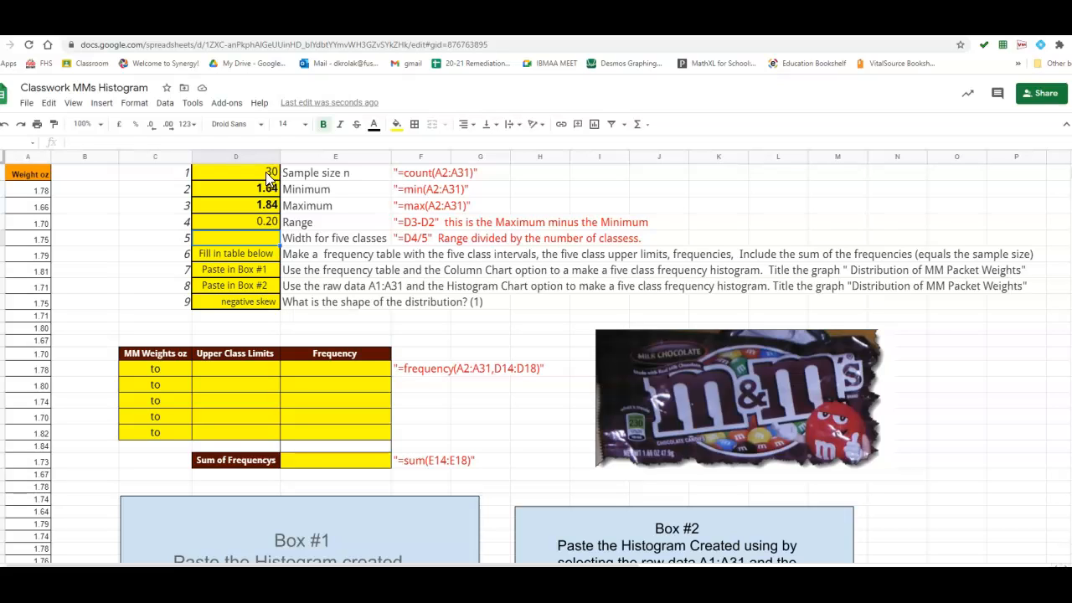
Calculate the width for five classes in cell D5 by dividing the range by five with =D4/5
left_click(261, 170)
left_click(281, 292)
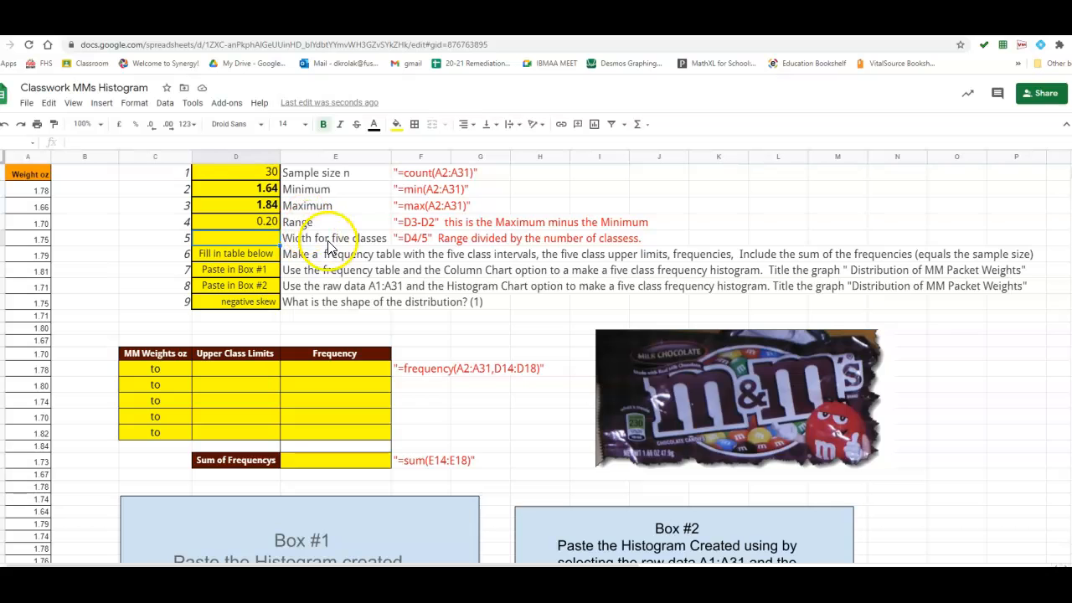
scroll(335, 456, "down", 3)
scroll(336, 456, "down", 1)
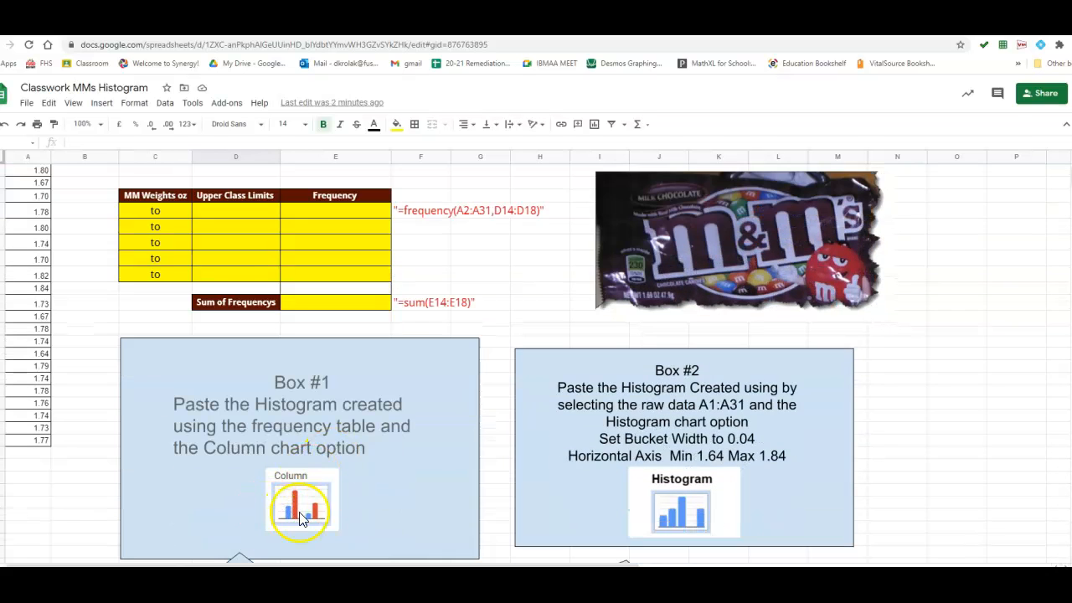
scroll(411, 340, "up", 4)
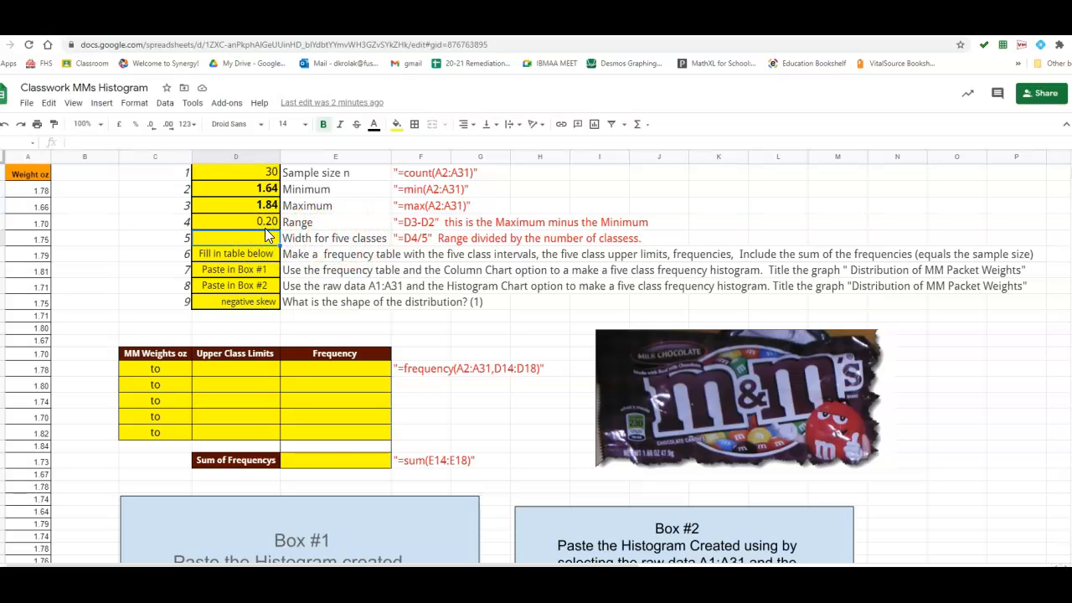
type("=")
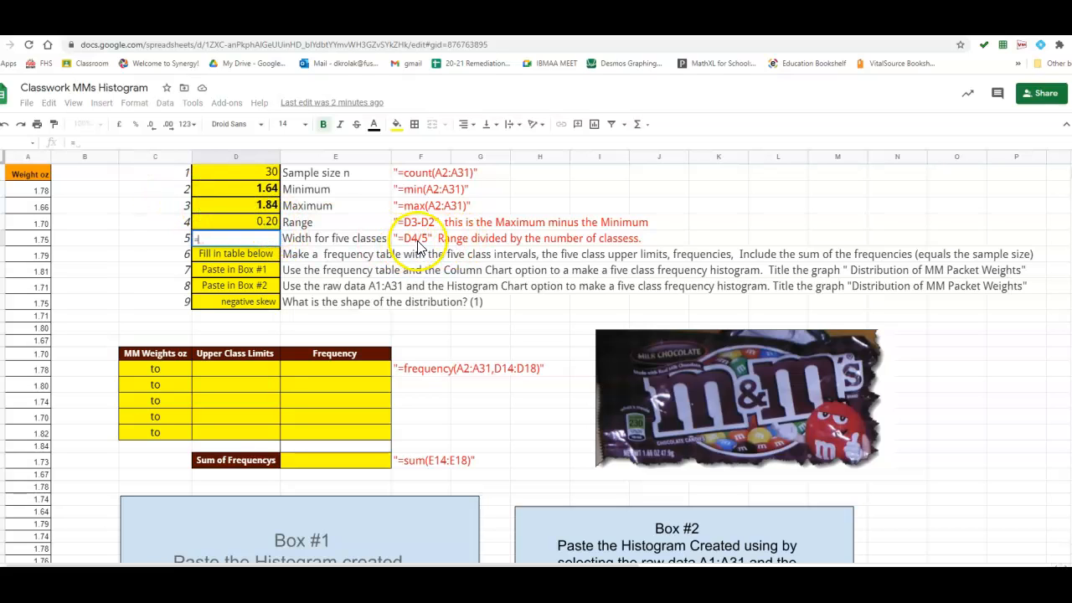
left_click(240, 223)
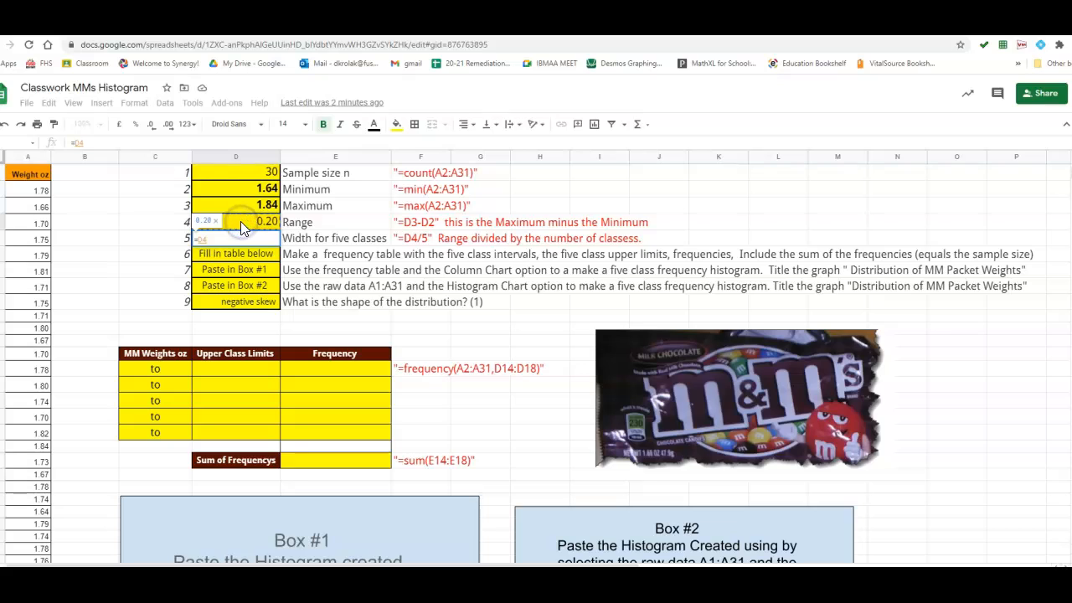
type("/5")
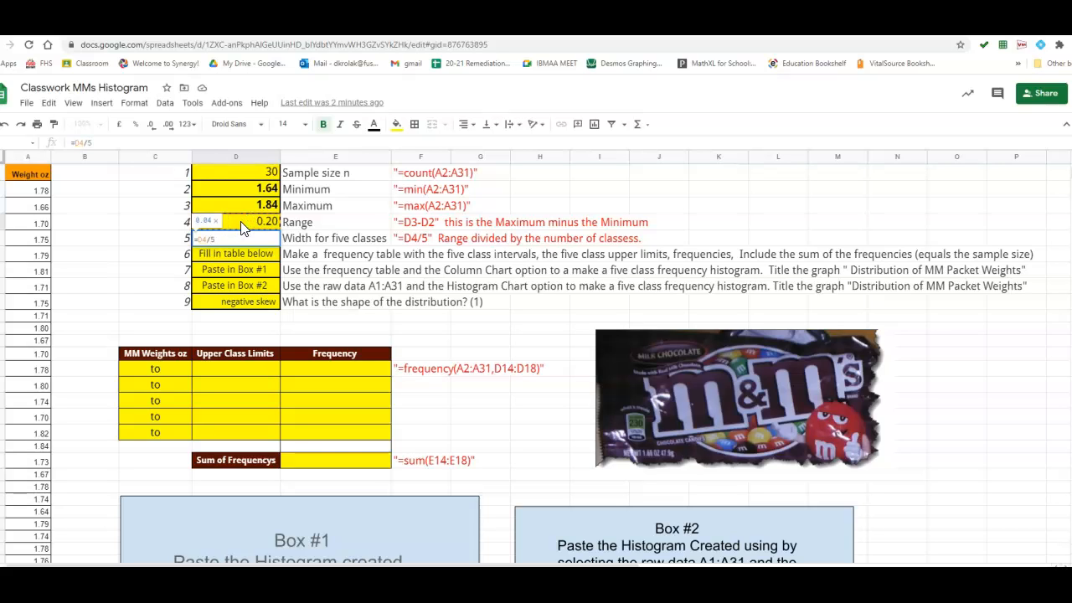
key("Return")
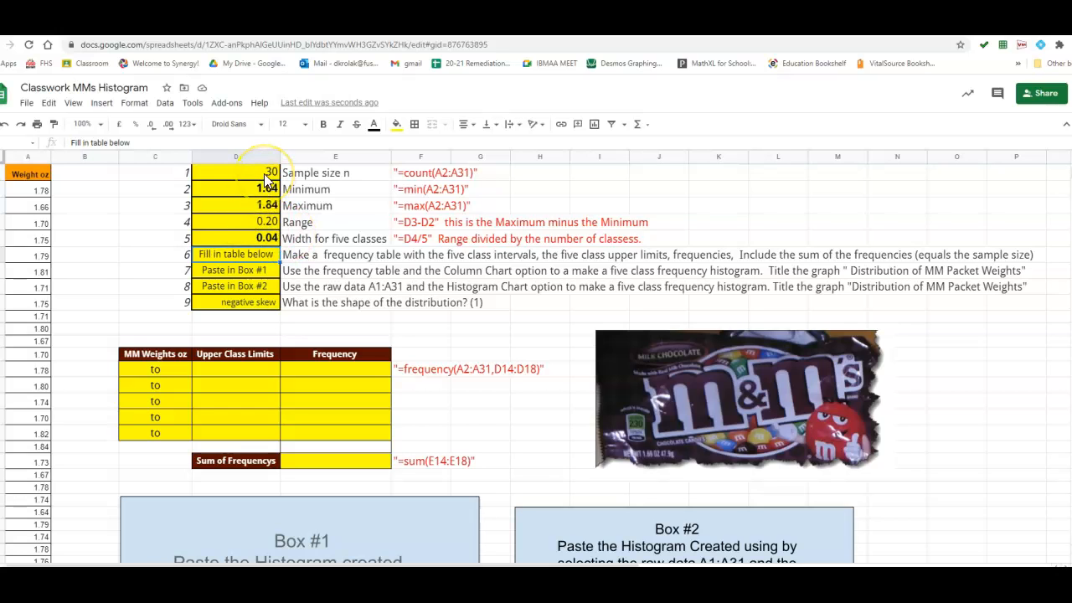
Fill in the first class interval in the MM Weights oz column as 1.64 to 1.68
scroll(279, 182, "down", 1)
scroll(279, 182, "up", 1)
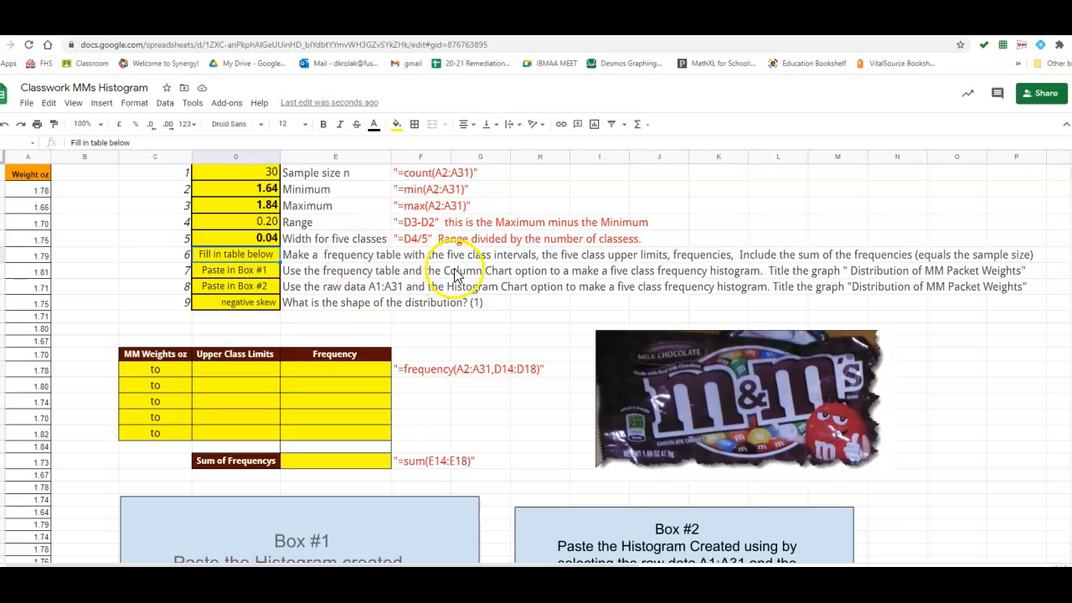
left_click(138, 372)
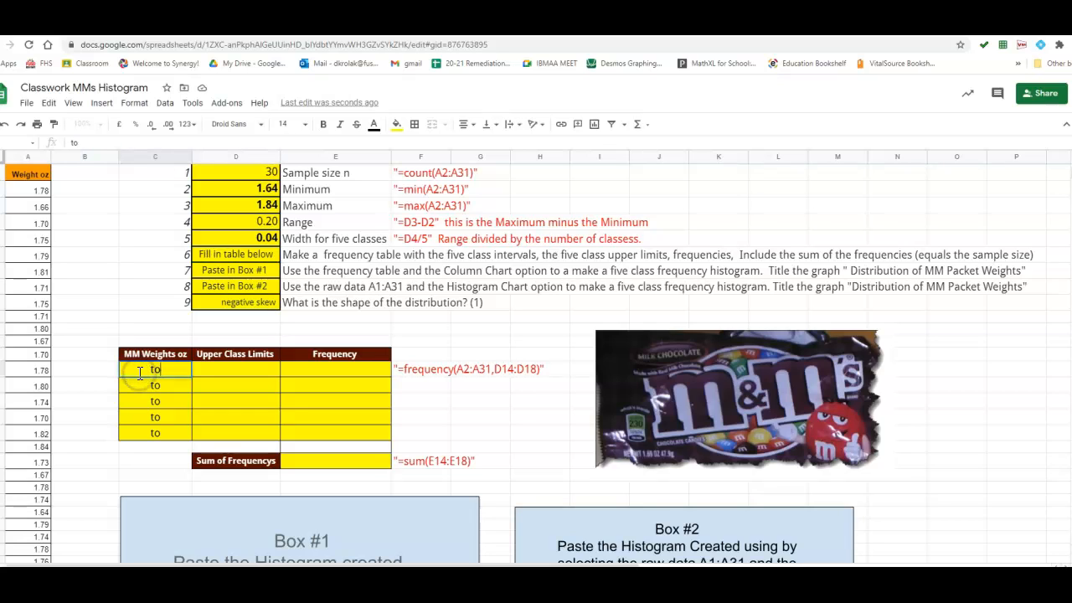
left_click(149, 369)
type("1.64")
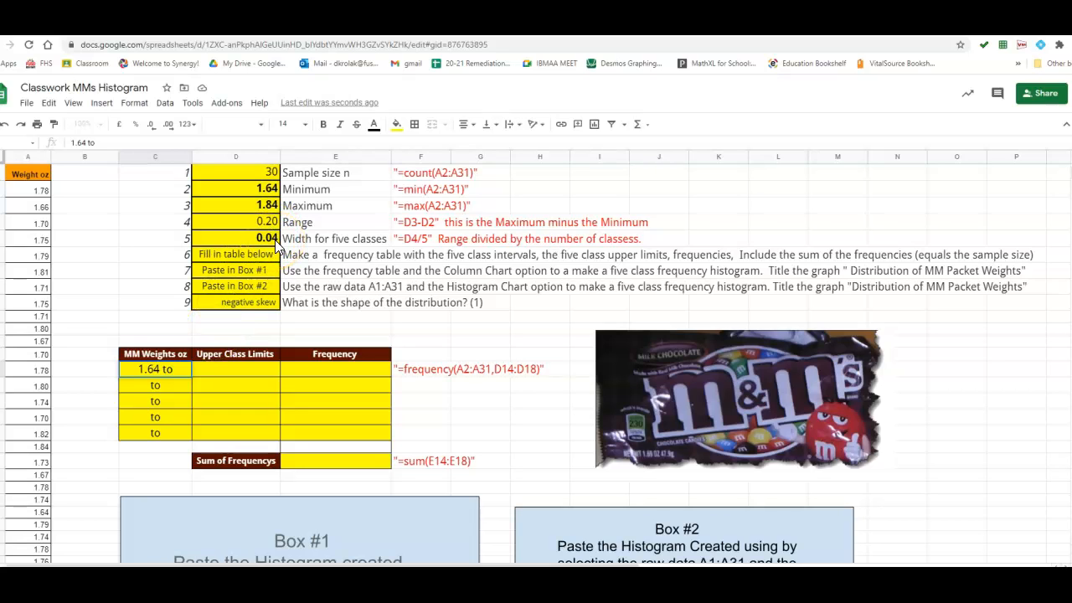
type("1.70")
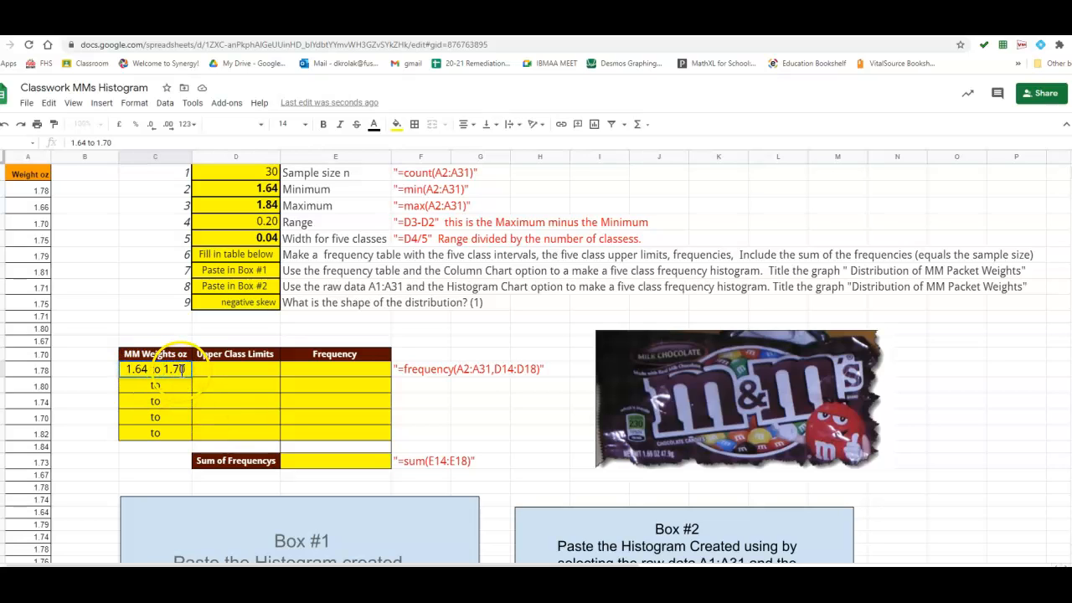
left_click_drag(184, 371, 175, 370)
type("68")
Fill in the second class interval of the frequency table as 1.68 to 1.72
left_click(170, 385)
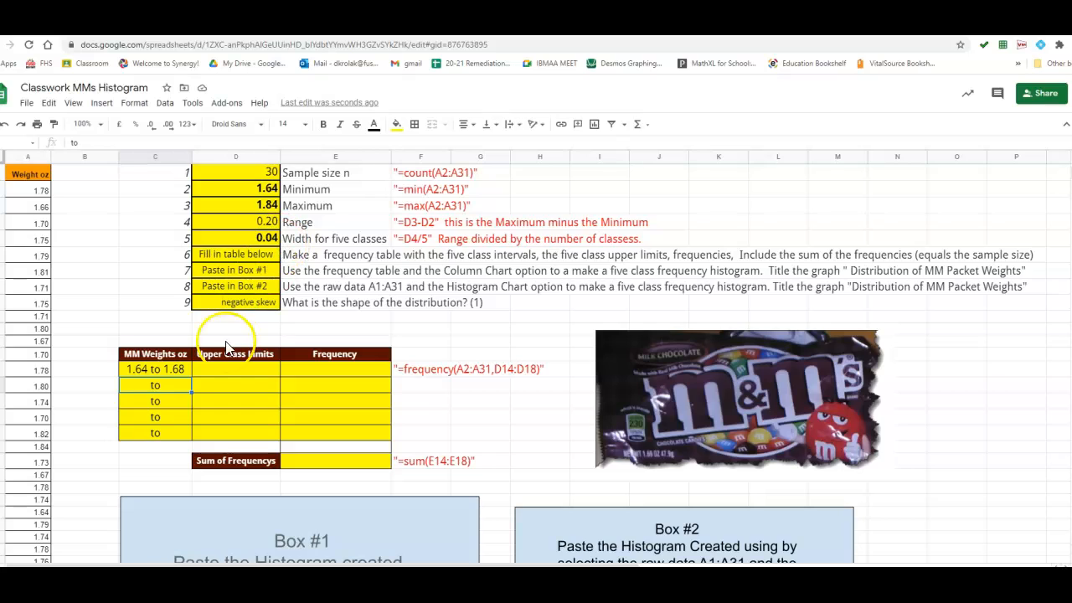
double_click(134, 384)
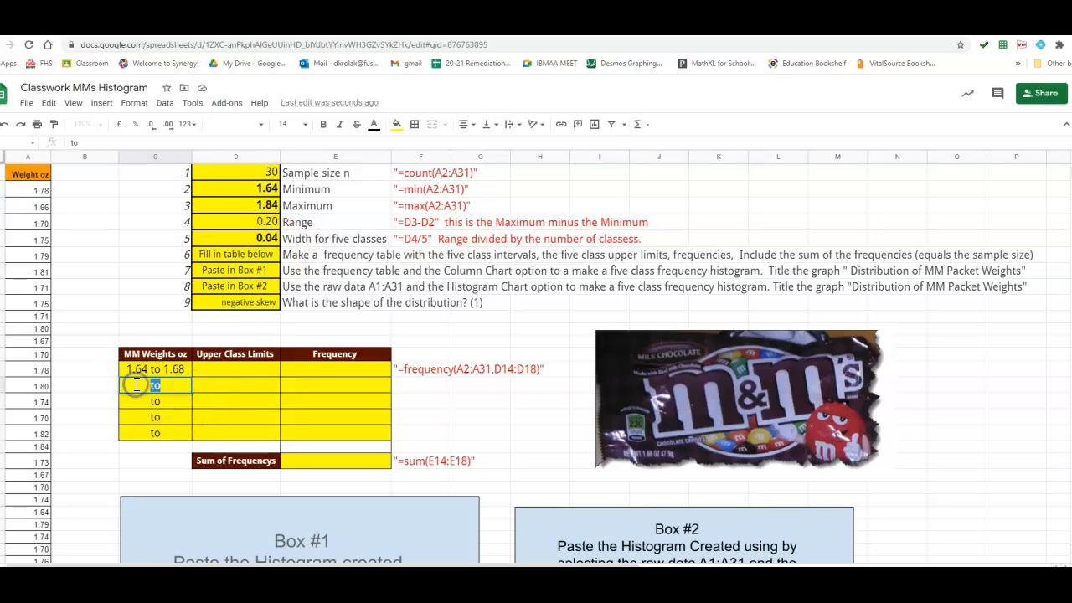
type("1.68")
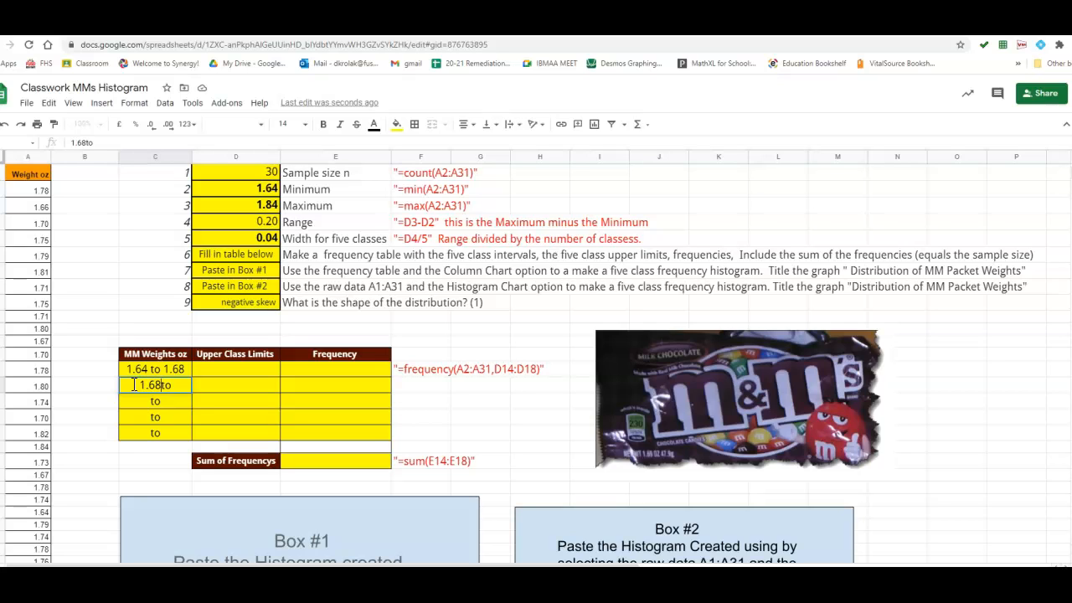
type(" to 1.72")
left_click(165, 386)
Fill in the third class interval of the frequency table as 1.72 to 1.76
left_click(150, 401)
double_click(147, 401)
type("1.7")
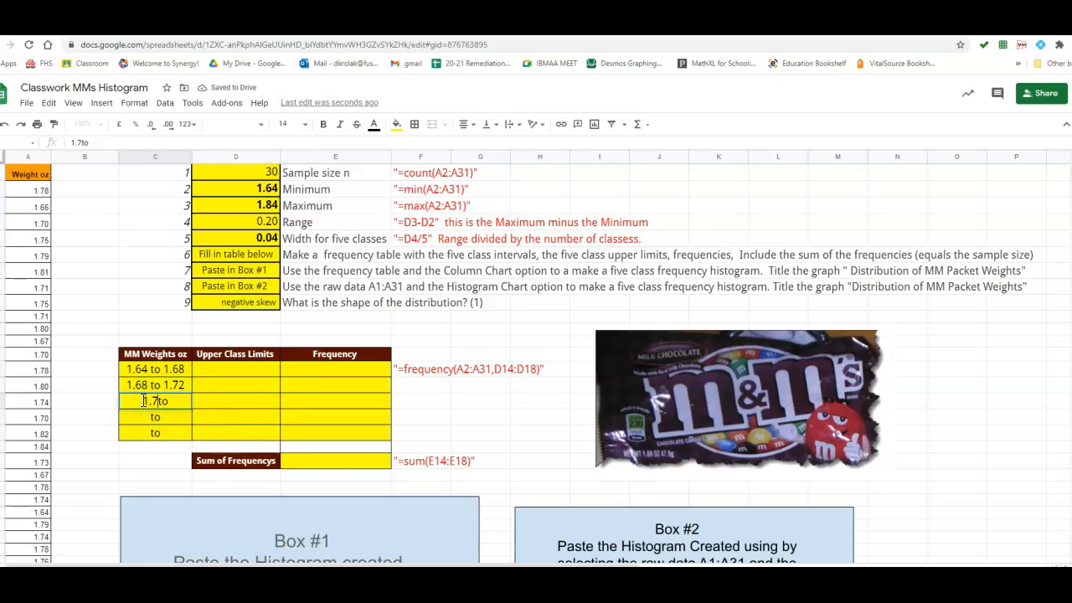
type("2")
left_click(182, 402)
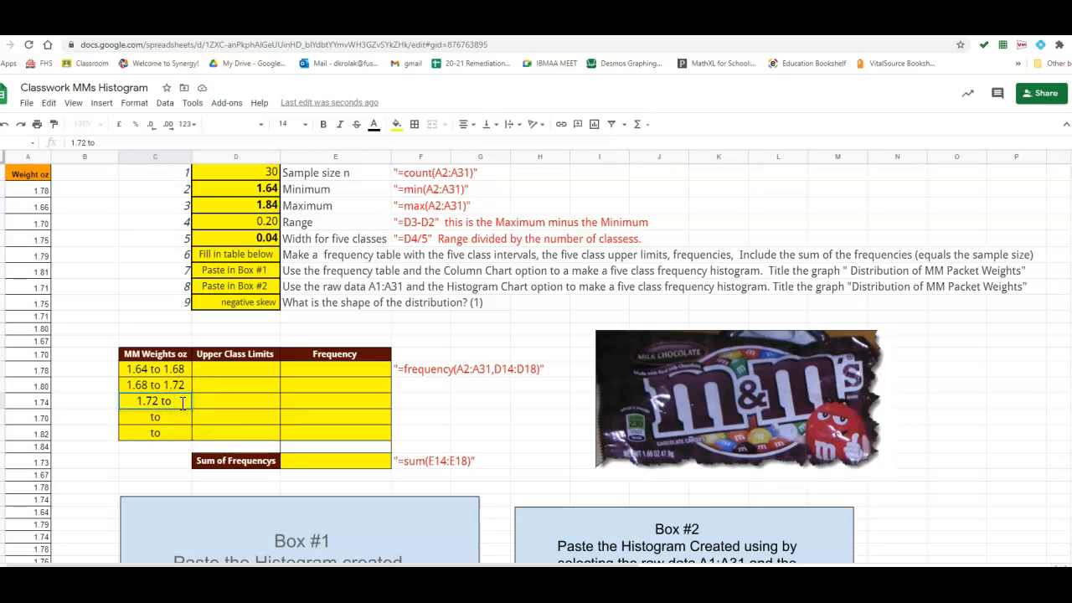
type("1.76")
Fill in the fourth class interval of the frequency table as 1.76 to 1.80
left_click(150, 418)
double_click(146, 418)
type("1.76")
left_click(184, 421)
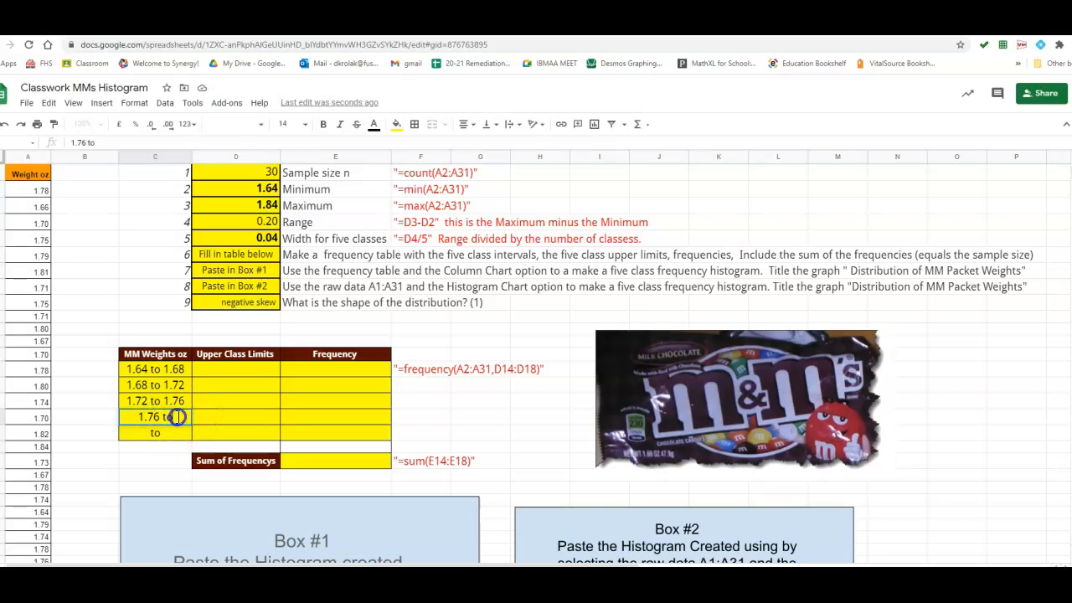
type("1.80")
Fill in the fifth class interval of the frequency table as 1.80 to 1.84, with spaces around "to"
left_click(149, 435)
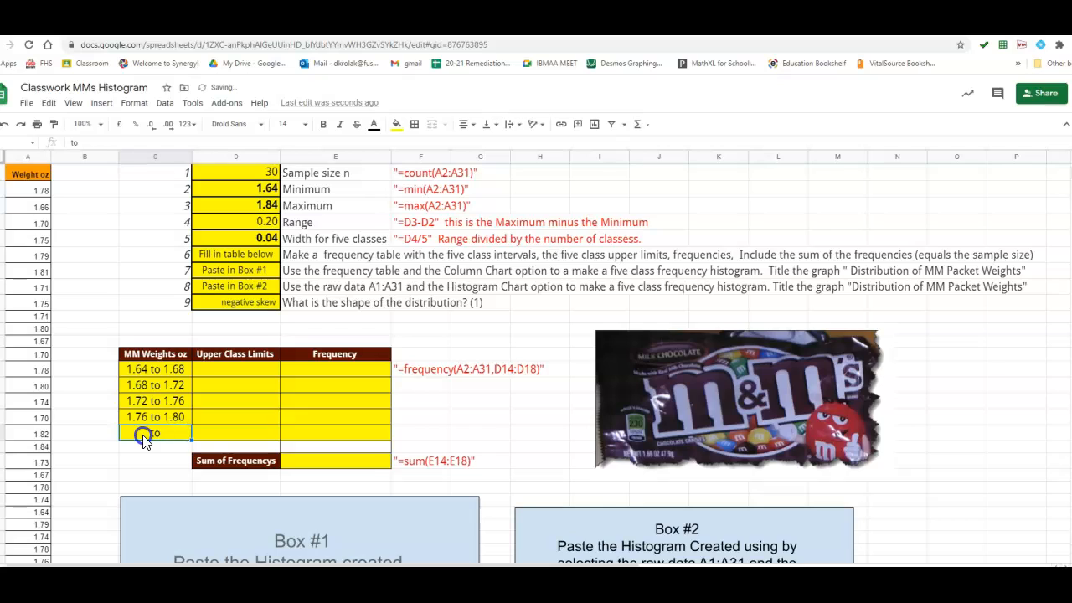
type("1.80")
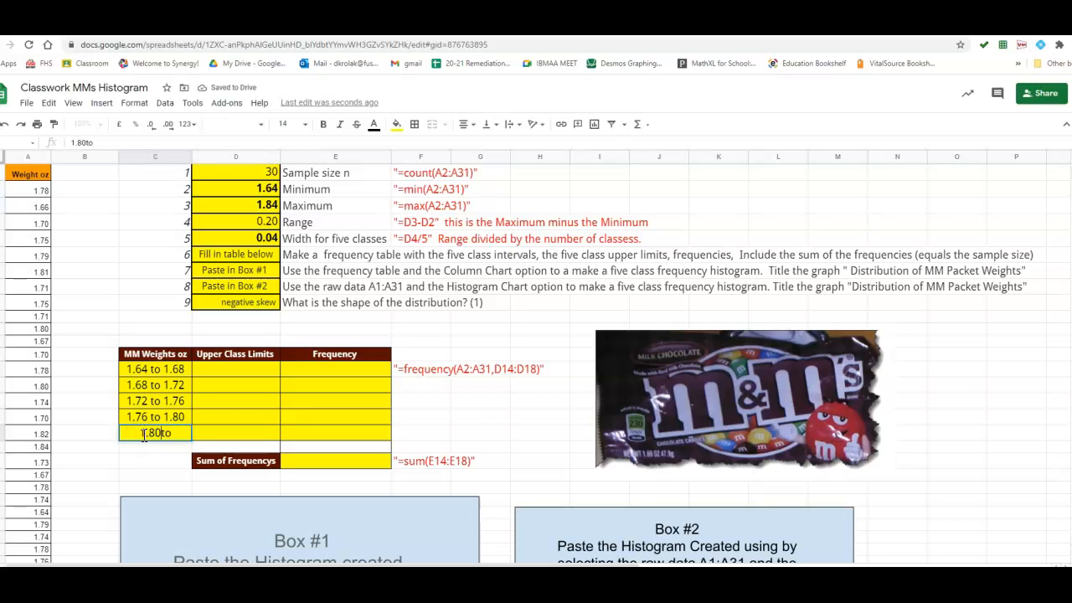
left_click(154, 437)
left_click(176, 433)
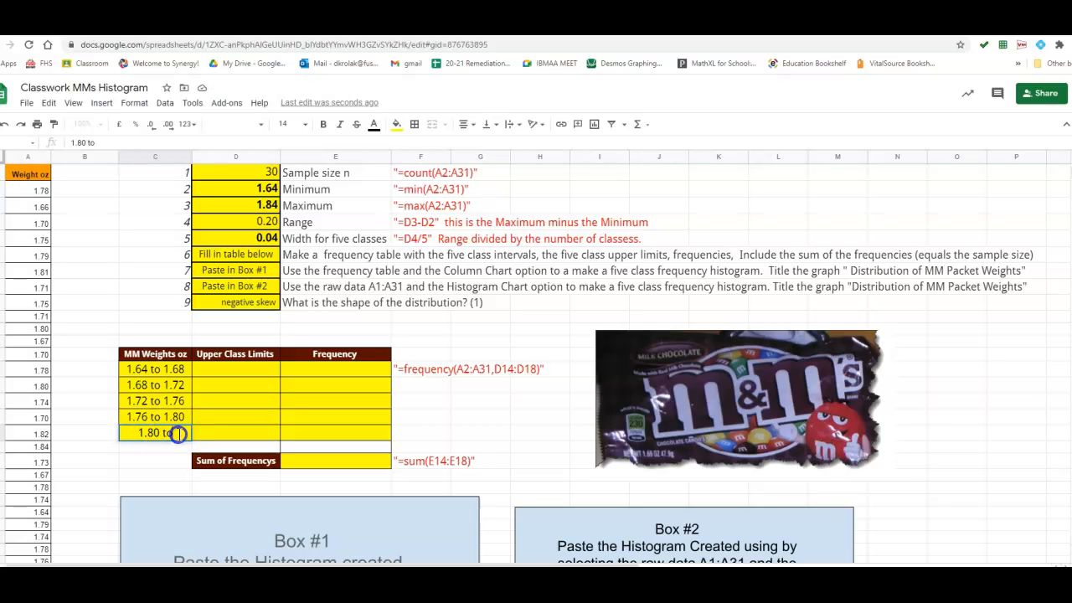
type("1.84")
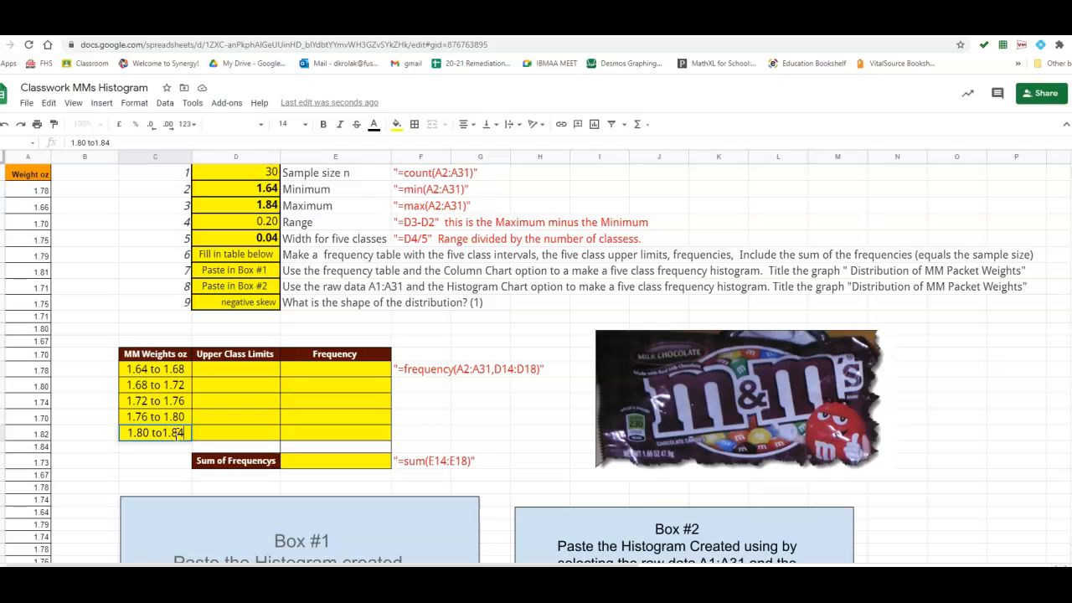
left_click(165, 434)
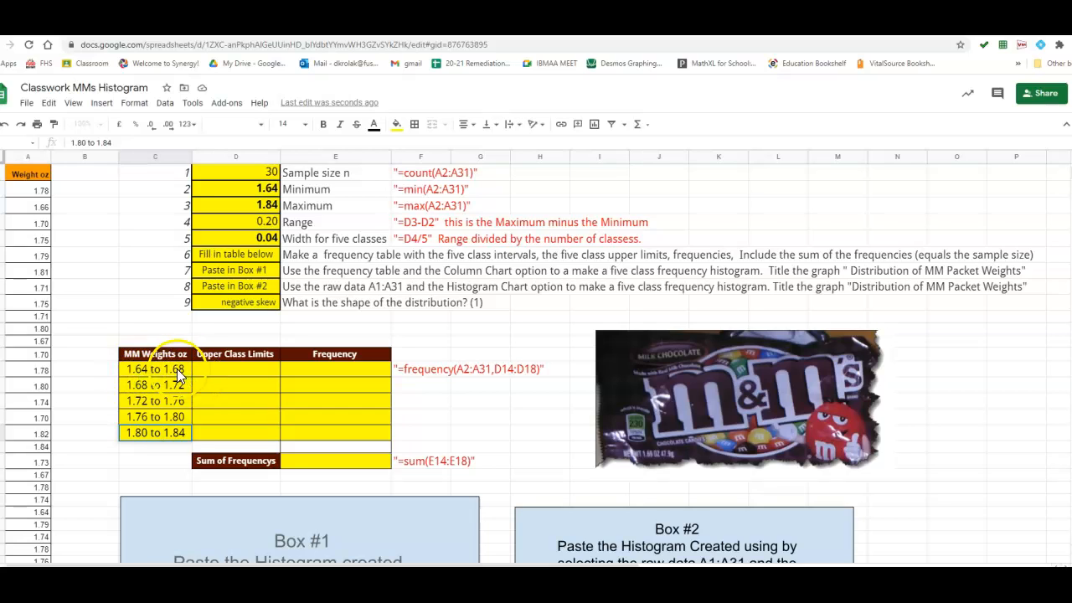
Fill in the upper class limits of the first two classes as 1.68 and 1.72
left_click(205, 369)
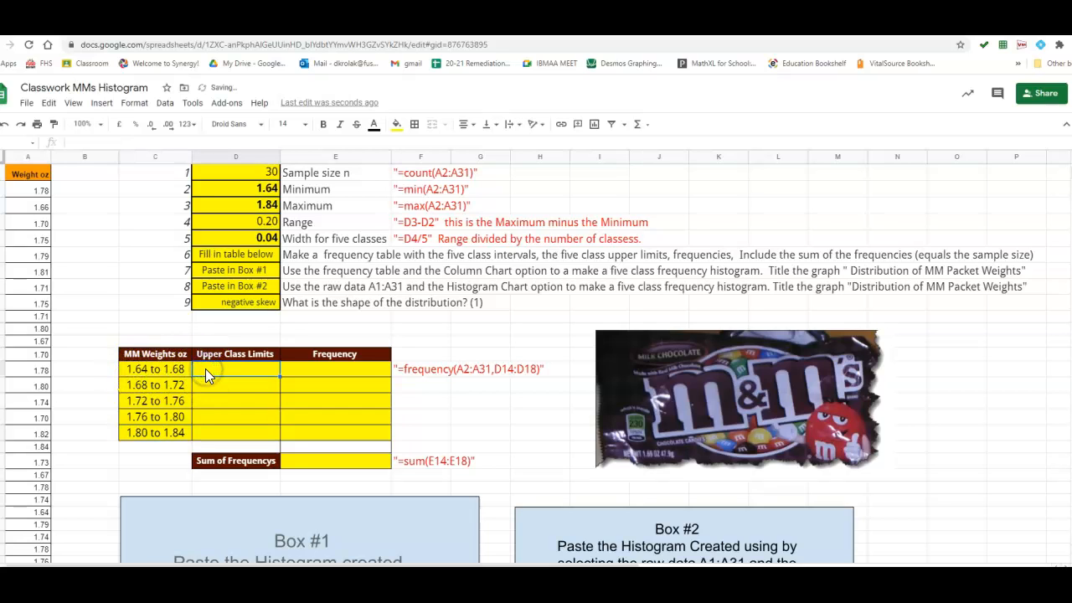
type("1")
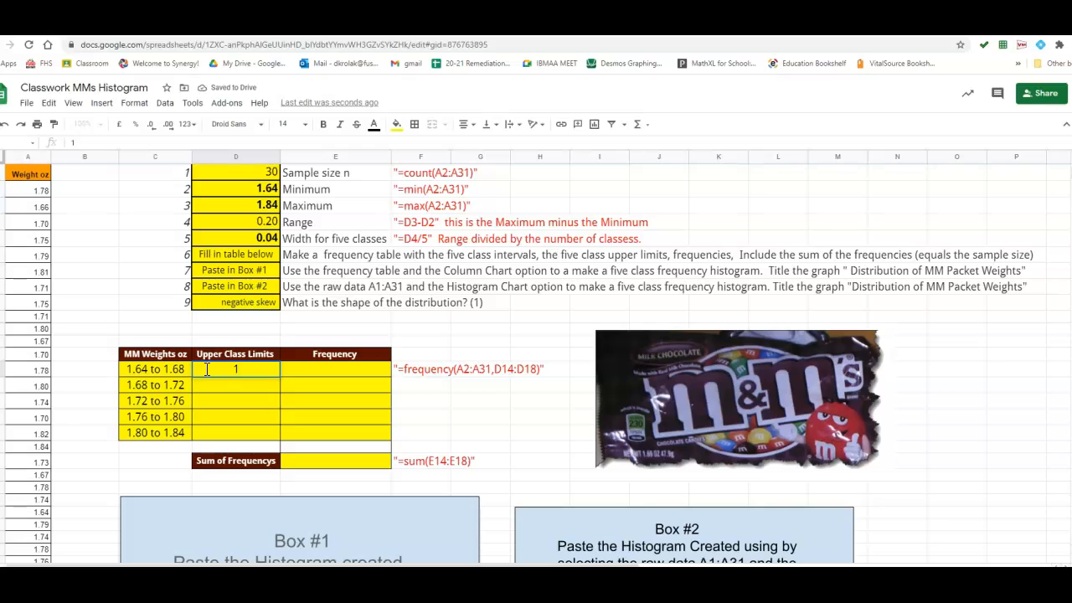
type(".68")
key("Return")
type("1.")
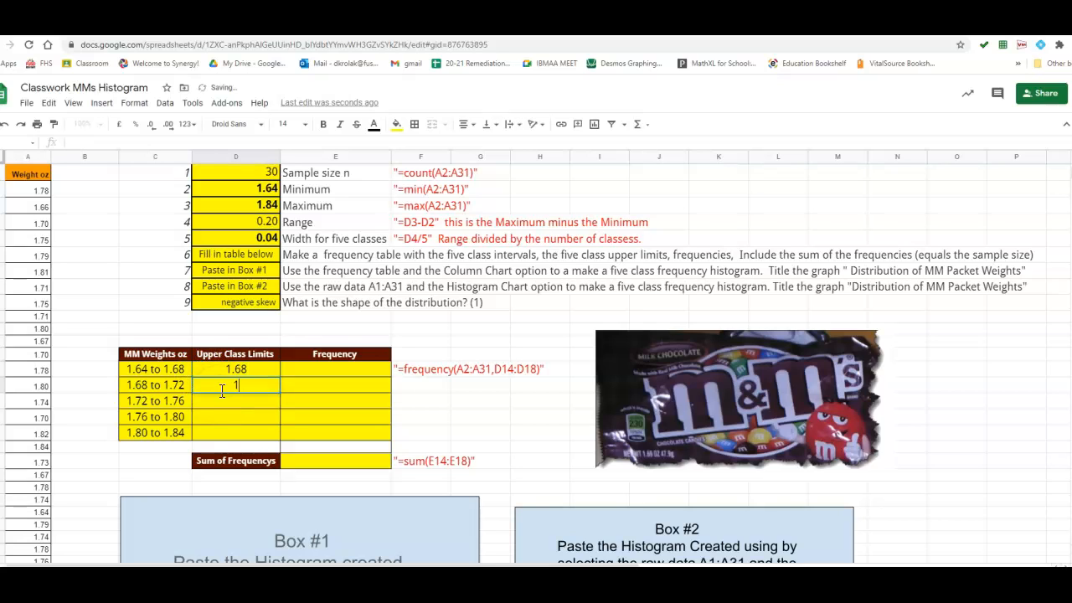
type("72")
Fill in the upper class limits of the third, fourth and fifth classes as 1.76, 1.8 and 1.84
left_click(228, 404)
type("1.")
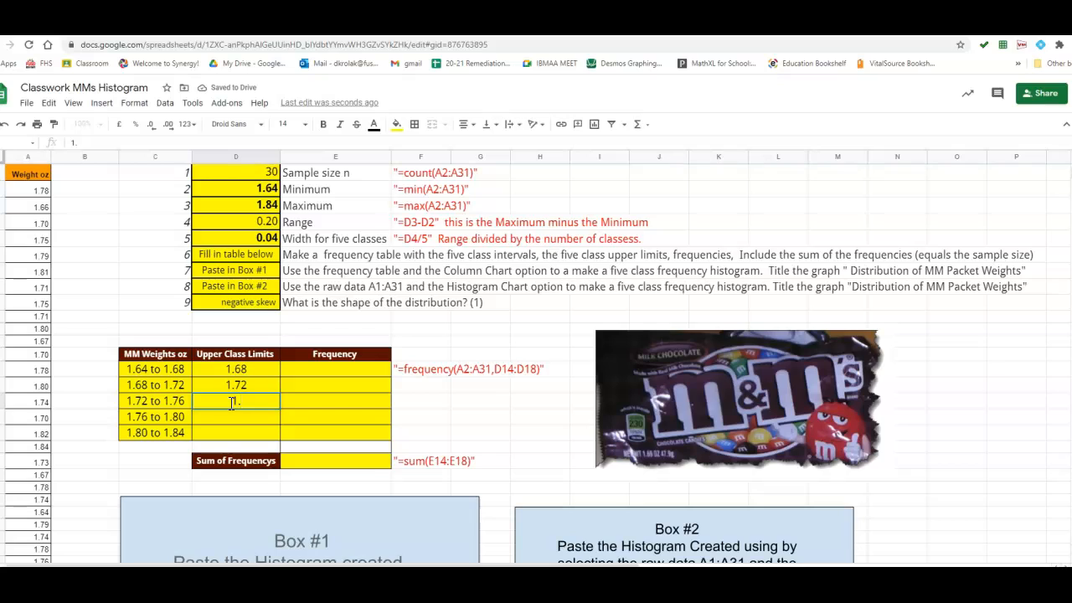
type("76")
left_click(234, 419)
type("1.8")
left_click(236, 436)
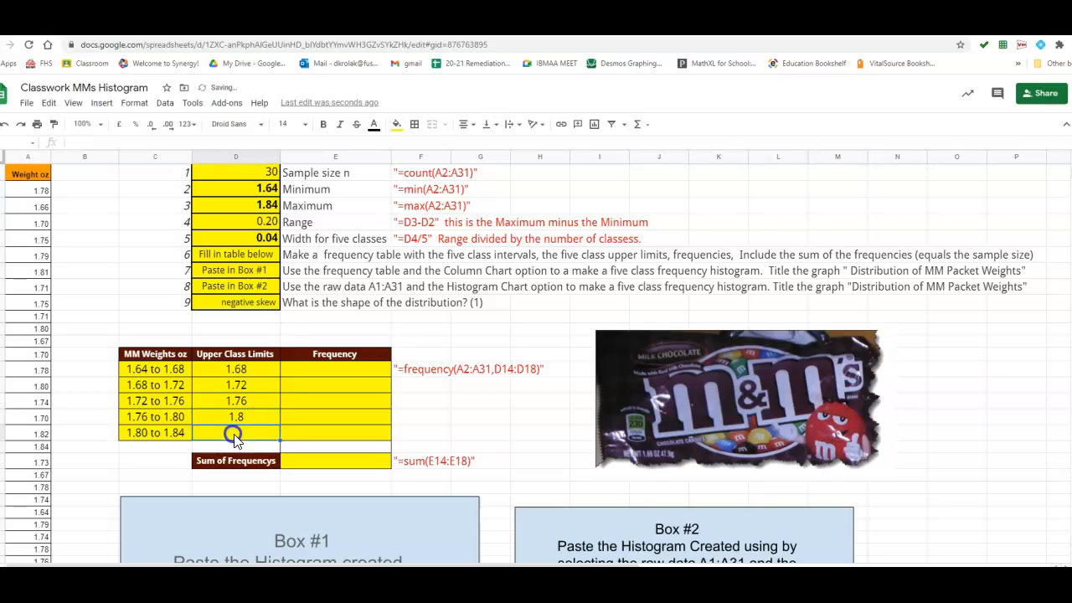
type("1.84")
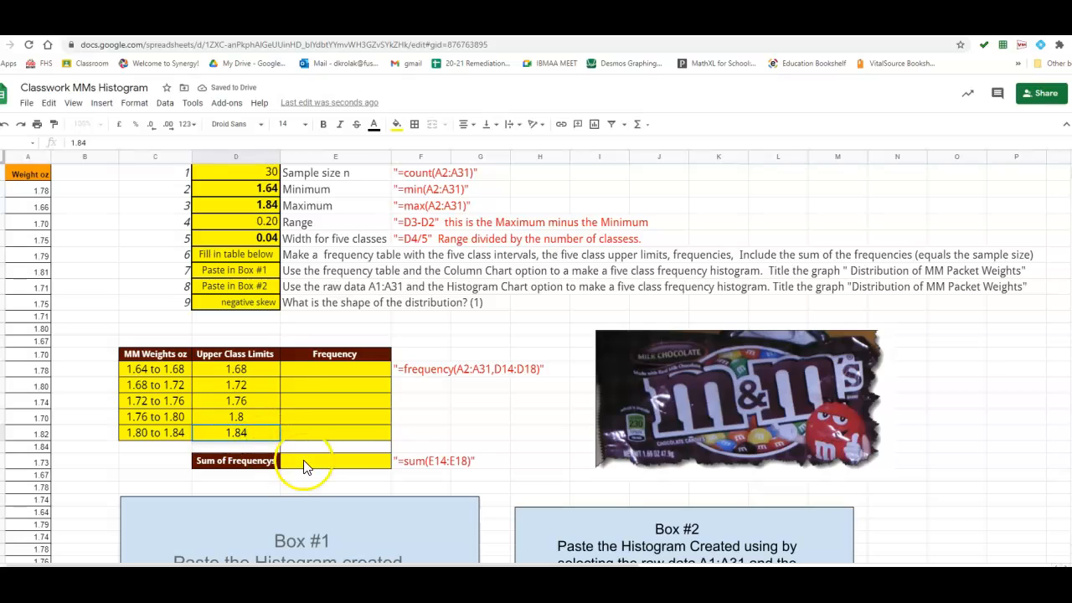
left_click(132, 462)
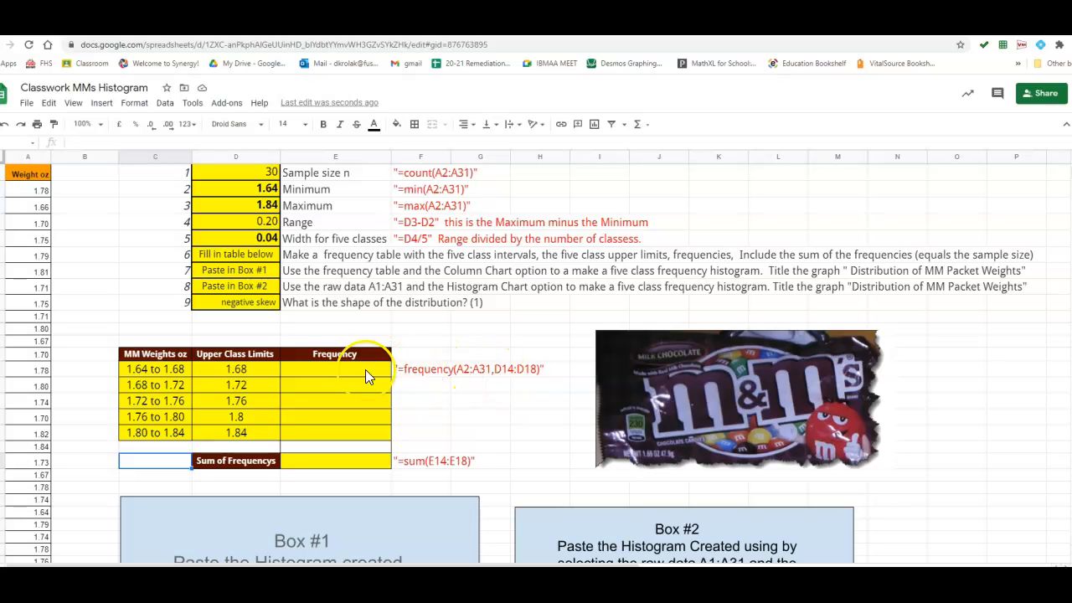
Enter =frequency(A2:A31,D14:D18) in the first cell of the Frequency column
left_click(329, 369)
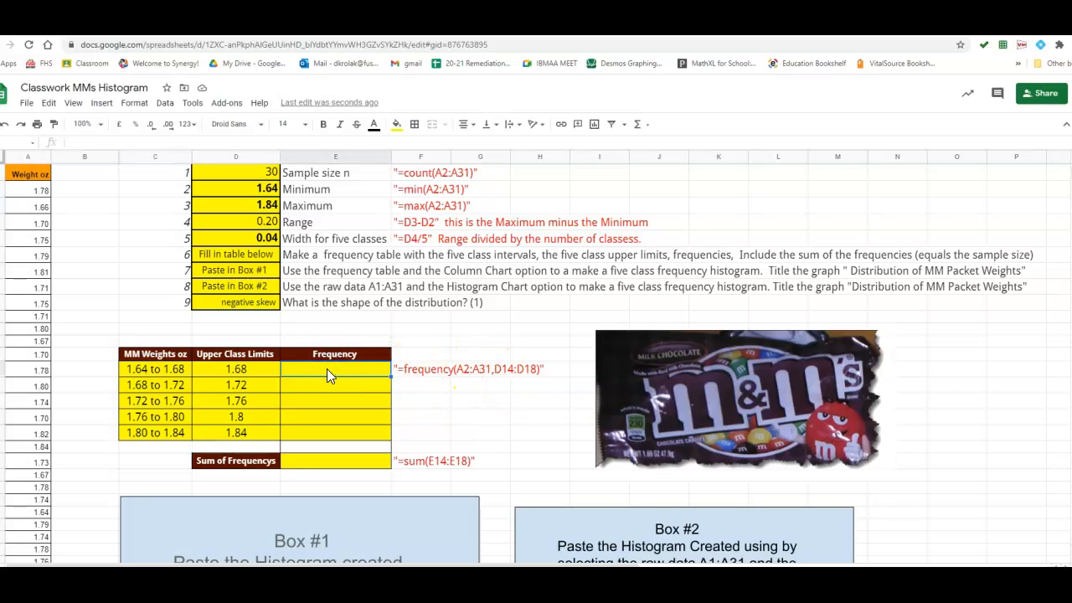
type("=f")
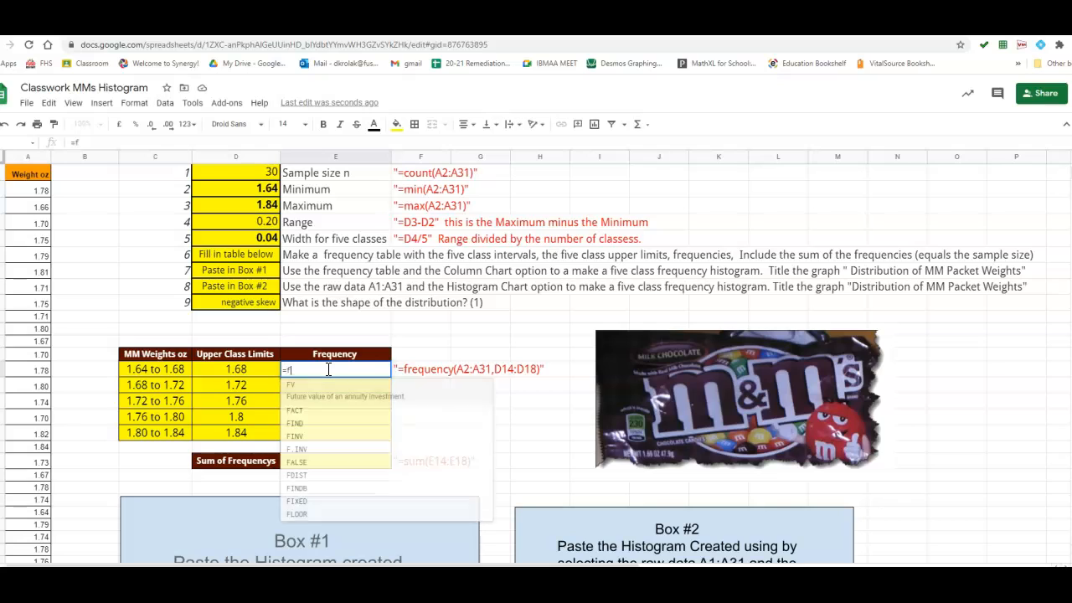
type("requency")
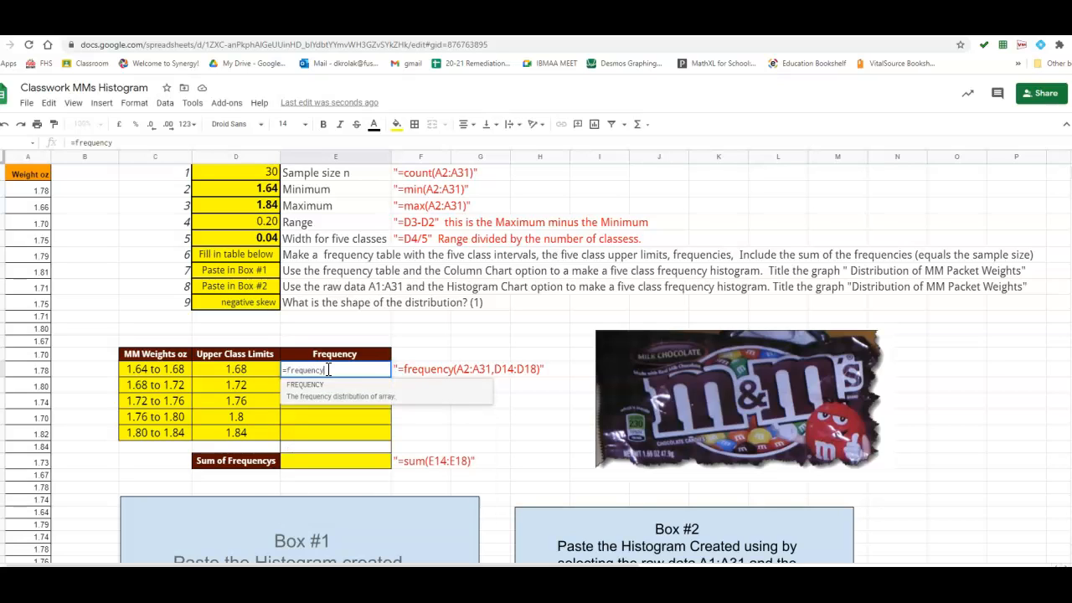
type("(")
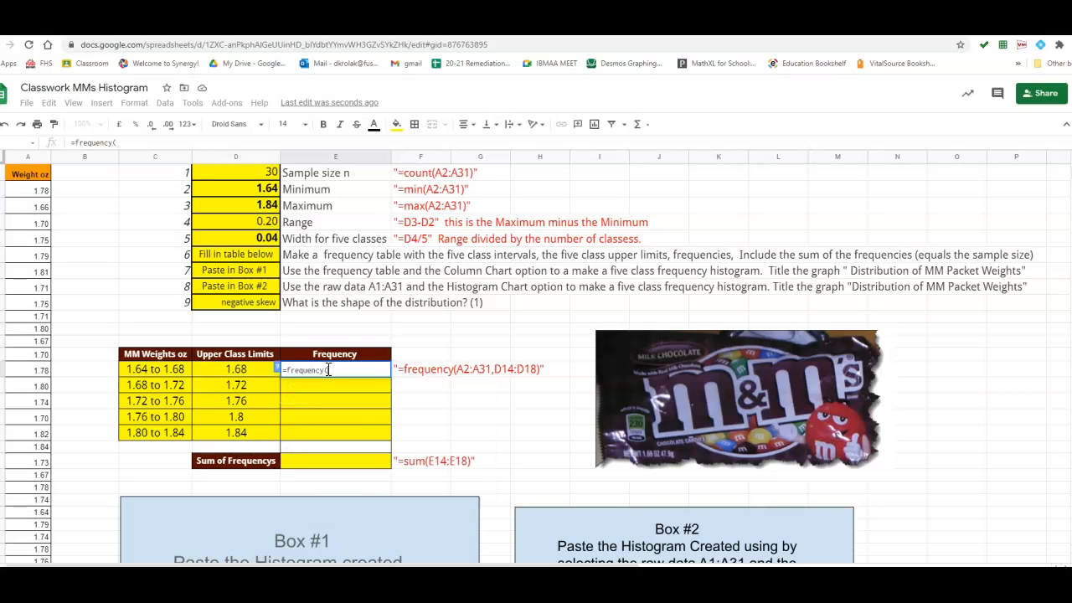
left_click(25, 195)
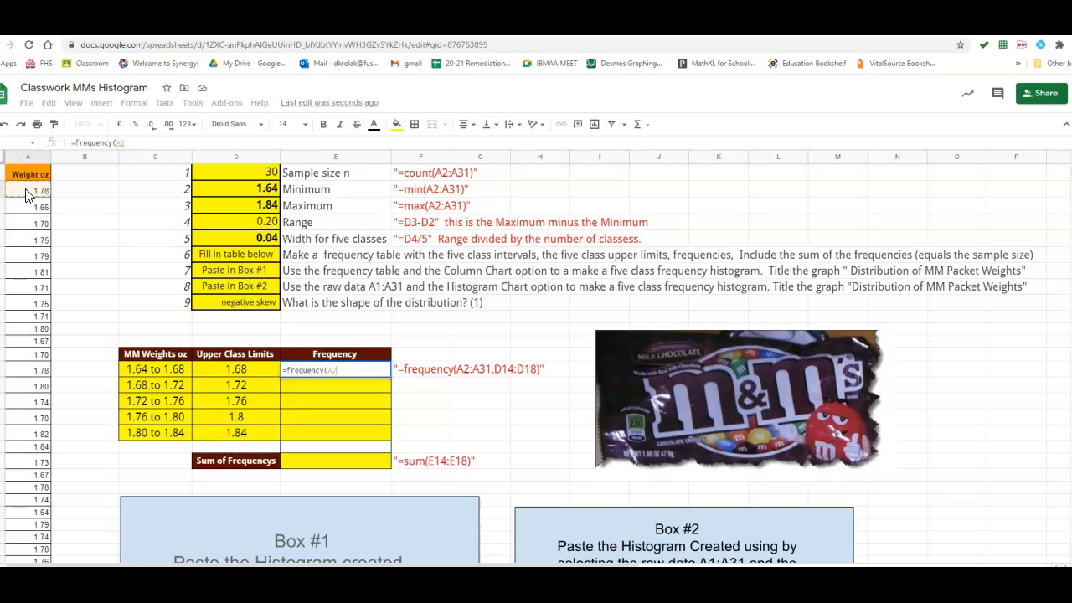
key("ctrl+shift+Down")
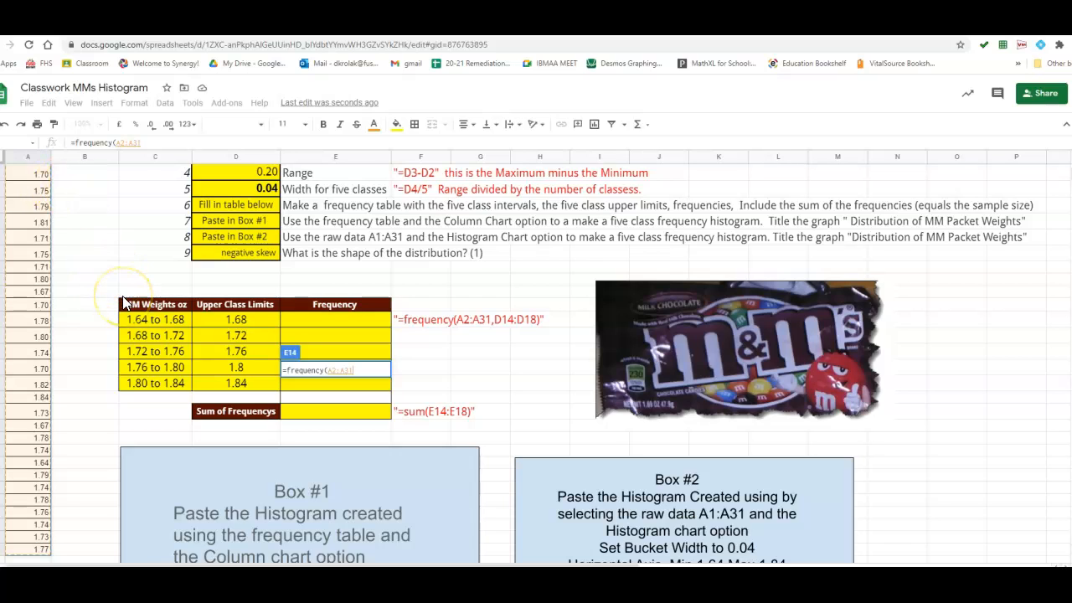
left_click(373, 383)
type(",")
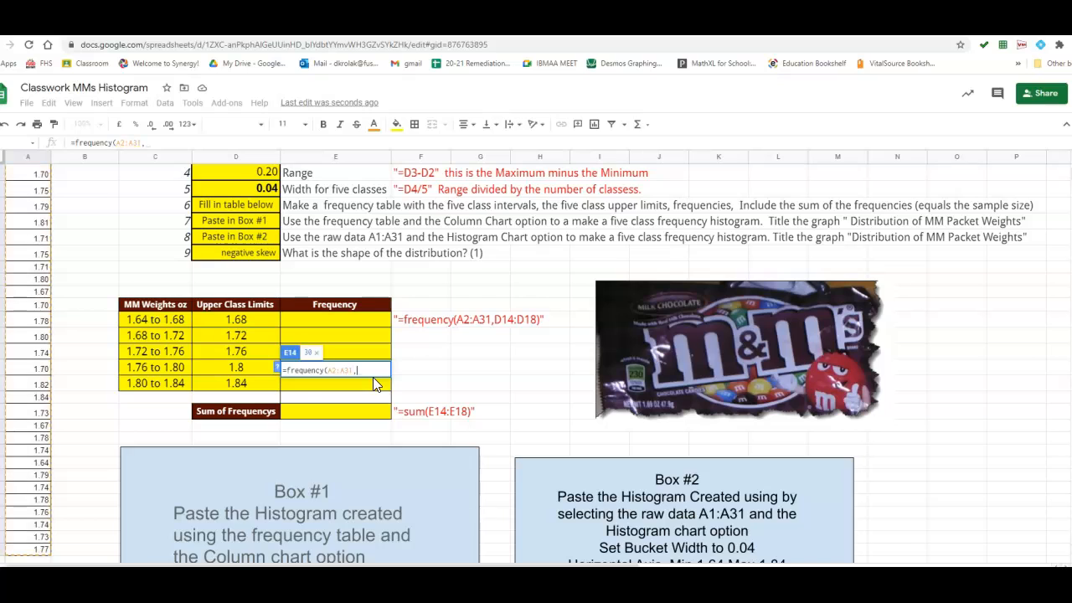
left_click(228, 319)
left_click_drag(227, 318, 228, 379)
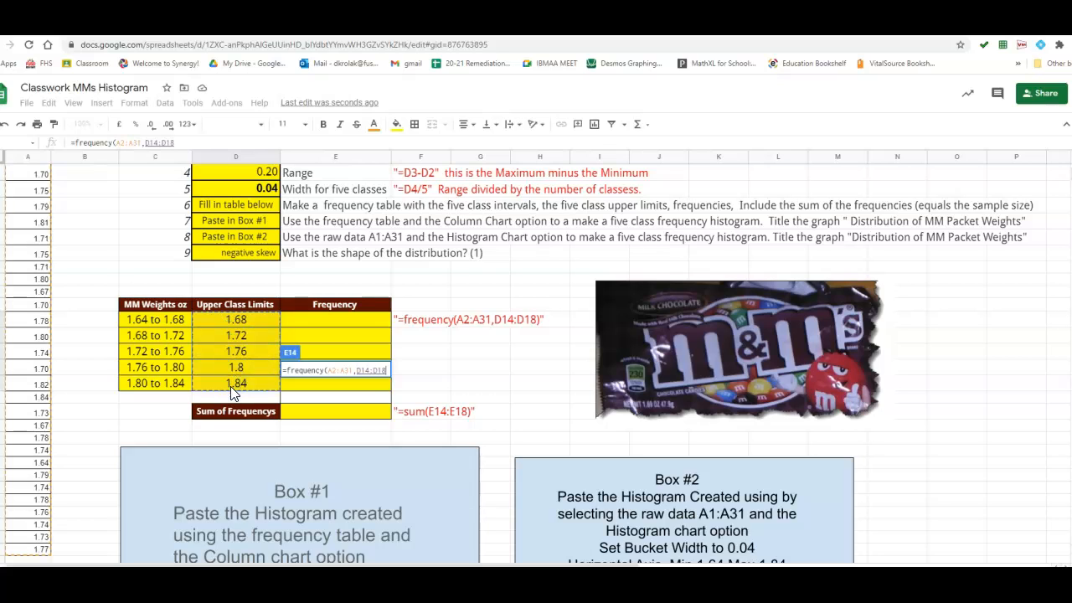
type(")")
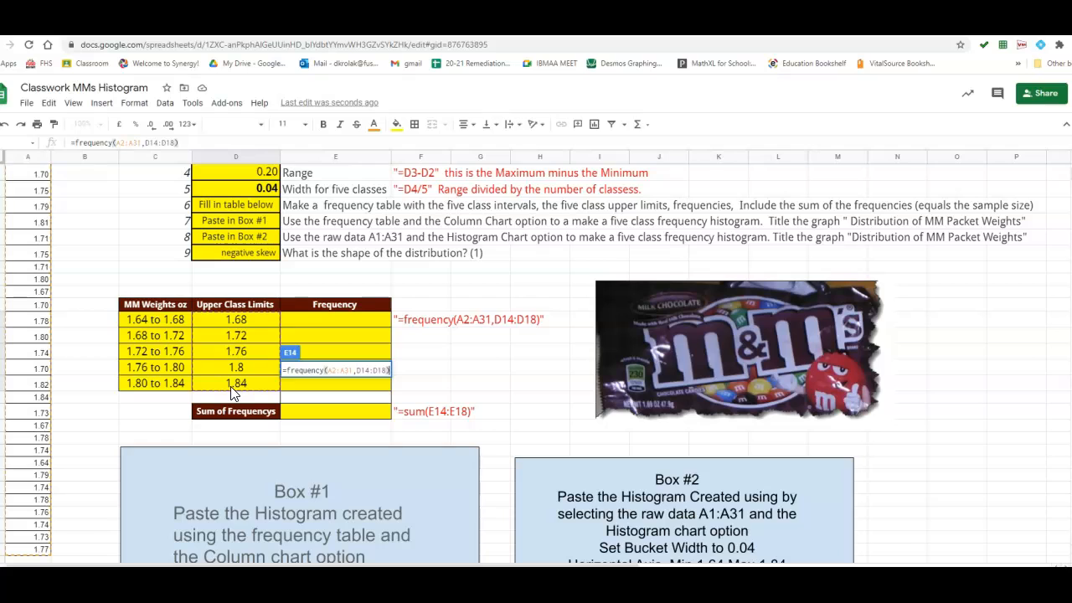
key("Return")
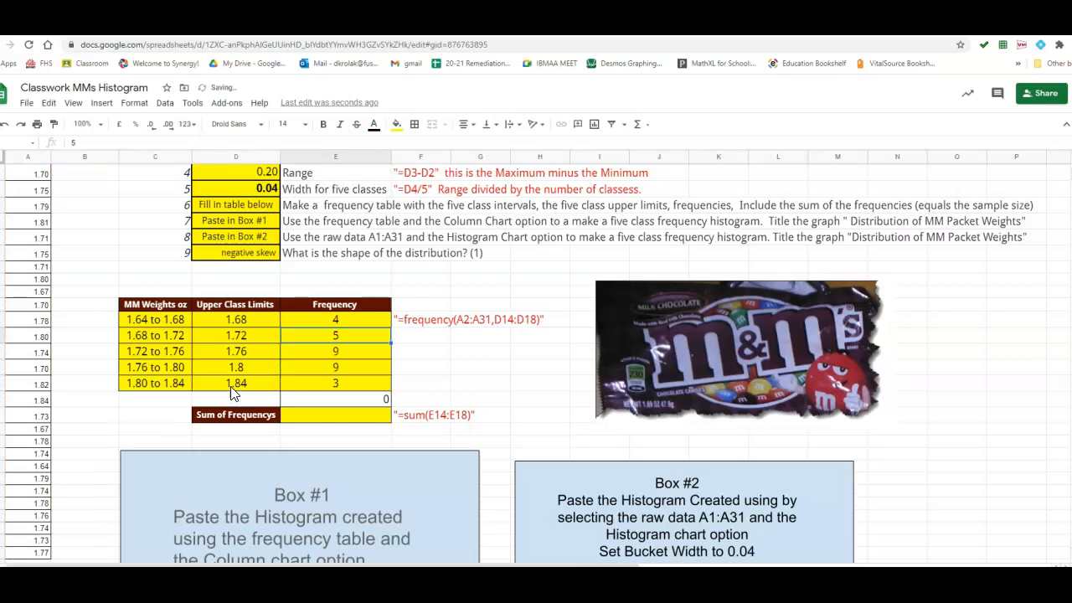
left_click(467, 401)
Clear the frequency formula from the first cell of the Frequency column
left_click(314, 325)
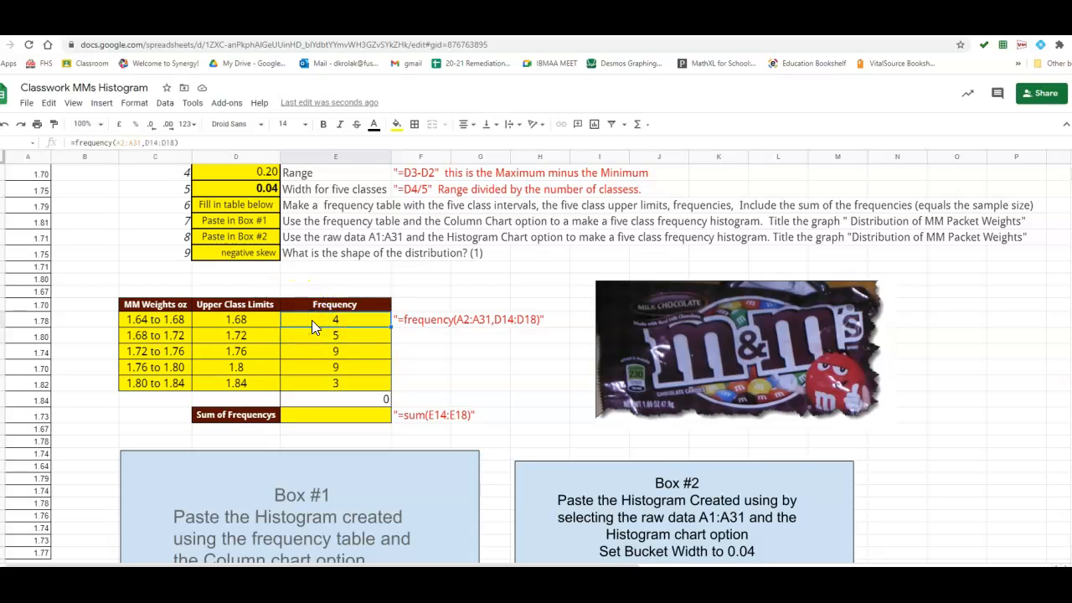
left_click(312, 321)
key("Delete")
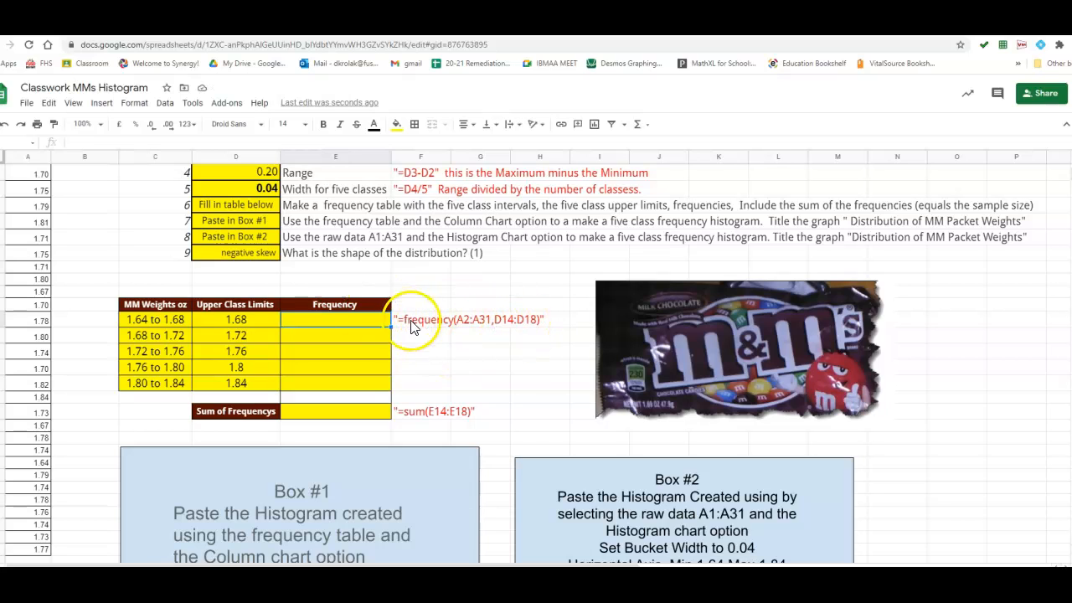
Calculate the class frequencies with =FREQUENCY(A2:A31,D14:D18) in cell E14, using the weights as data and the upper class limits as classes
double_click(316, 323)
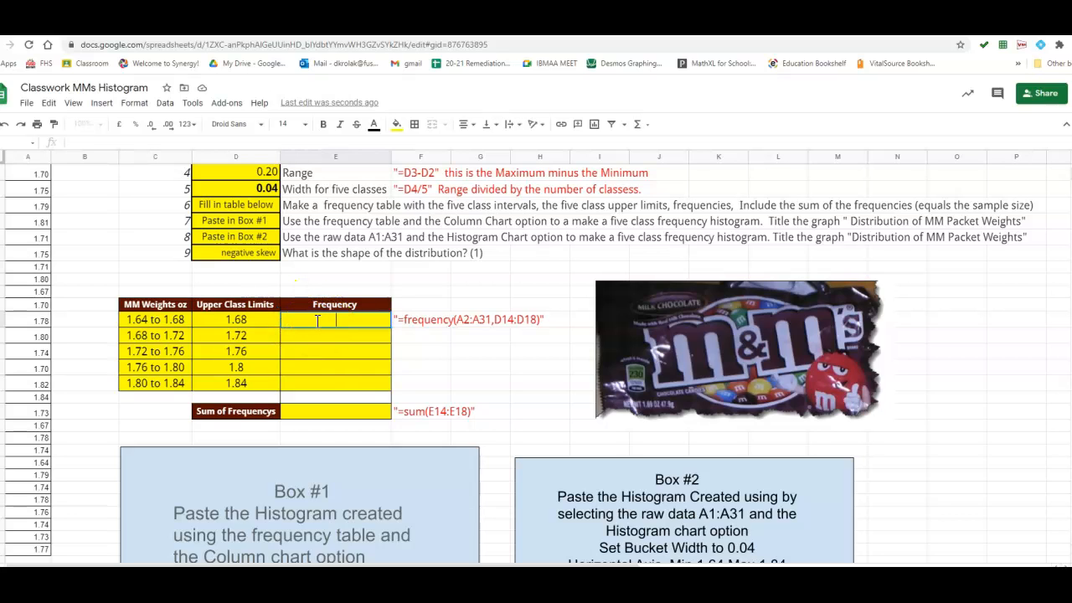
type("=")
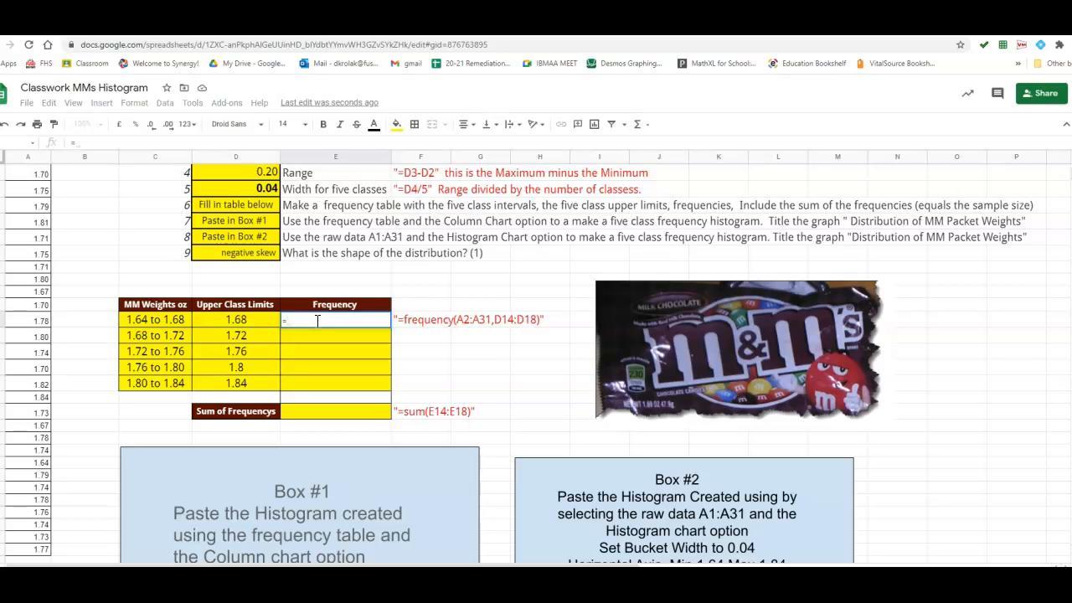
type("freq")
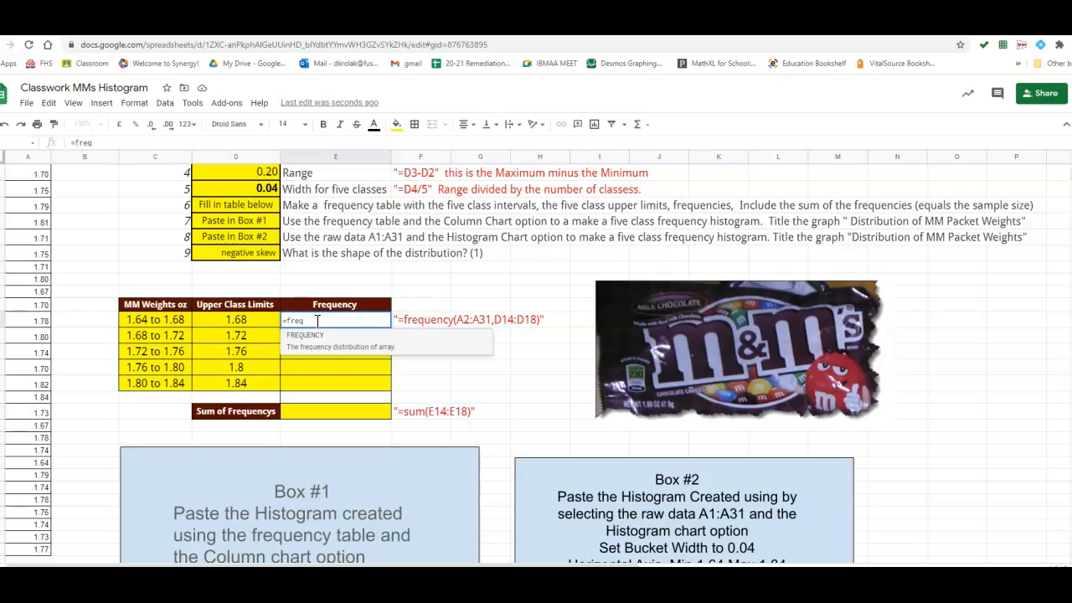
left_click(311, 338)
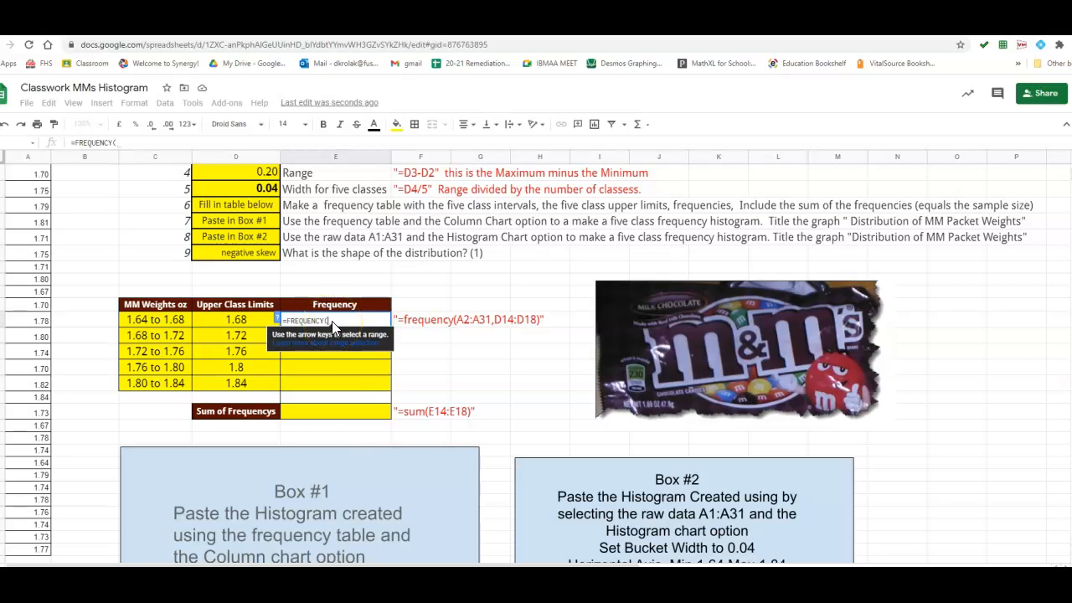
scroll(29, 199, "up", 1)
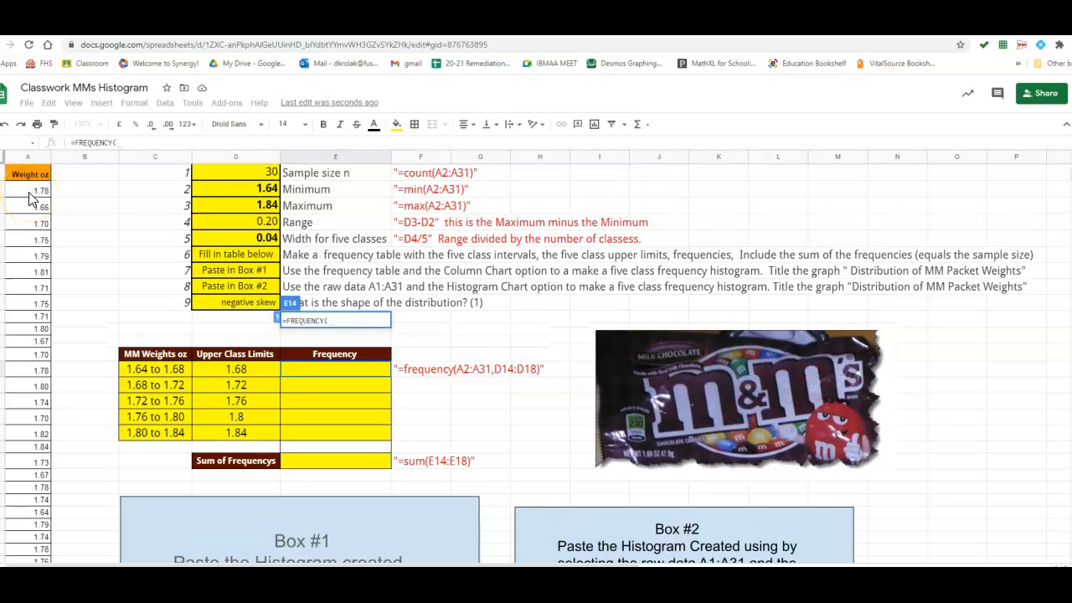
left_click(28, 192)
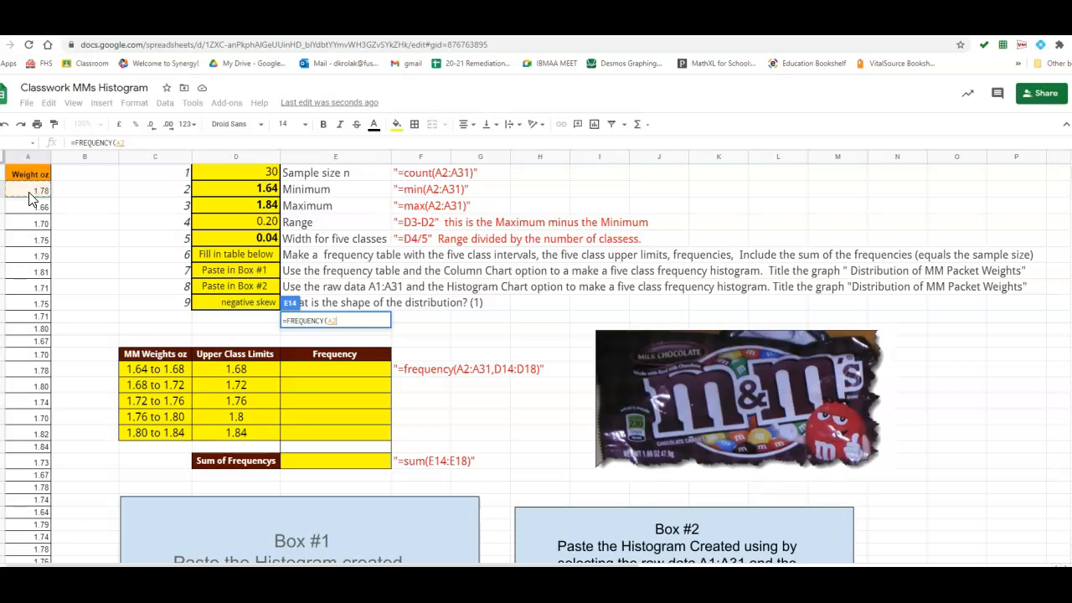
key("ctrl+shift+Down")
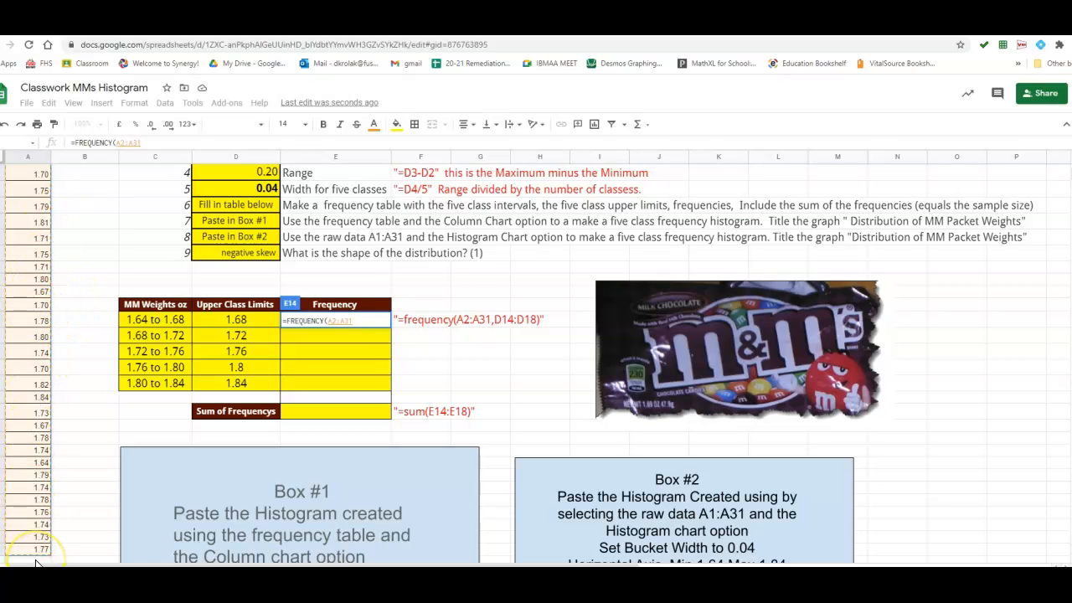
scroll(37, 459, "down", 1)
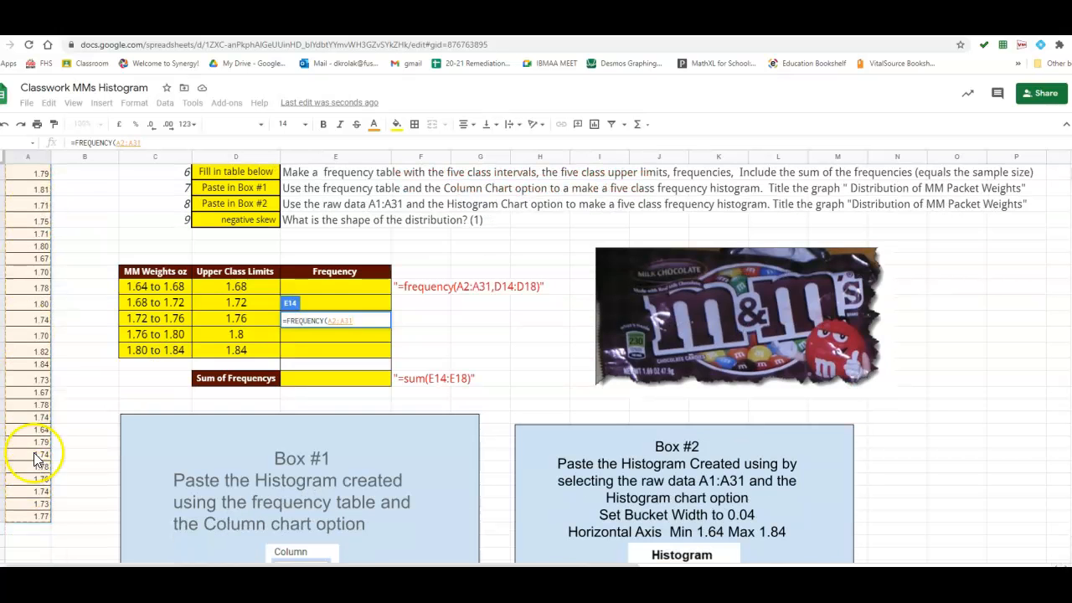
scroll(75, 376, "up", 2)
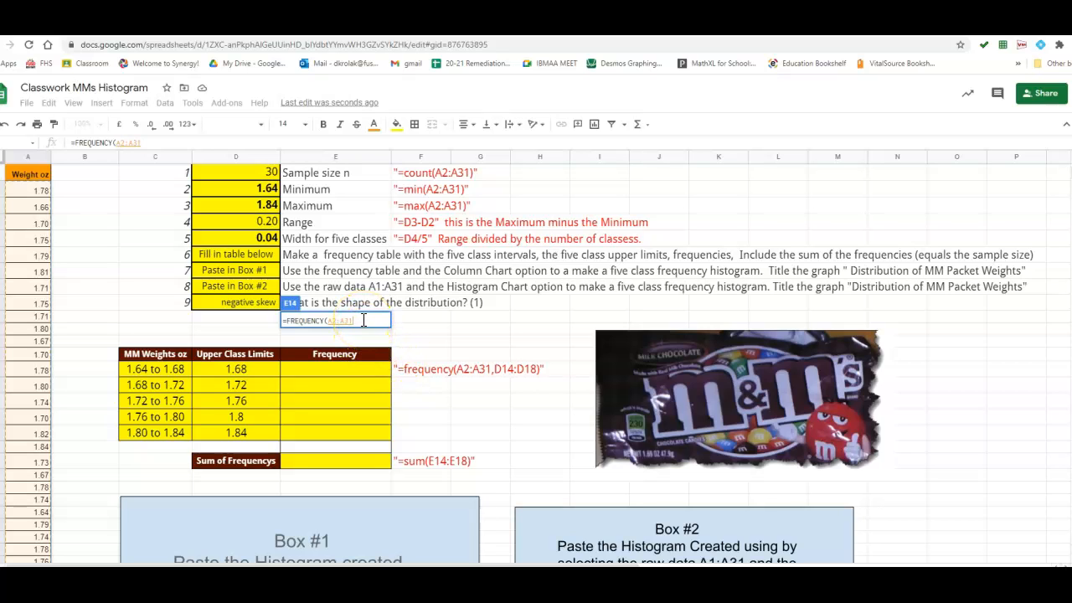
type(",")
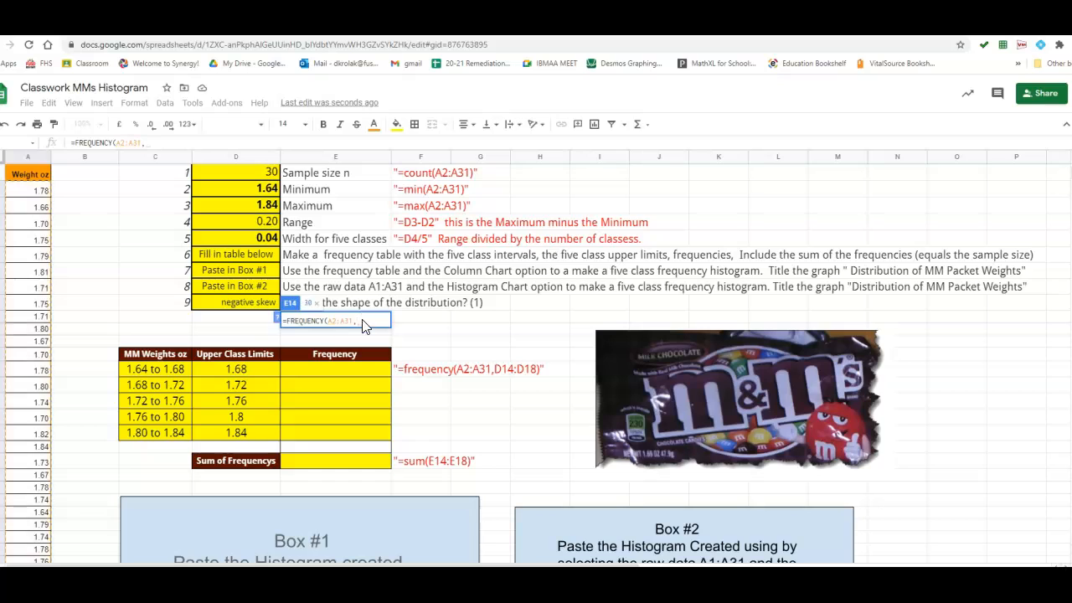
left_click(226, 367)
left_click_drag(227, 373, 229, 437)
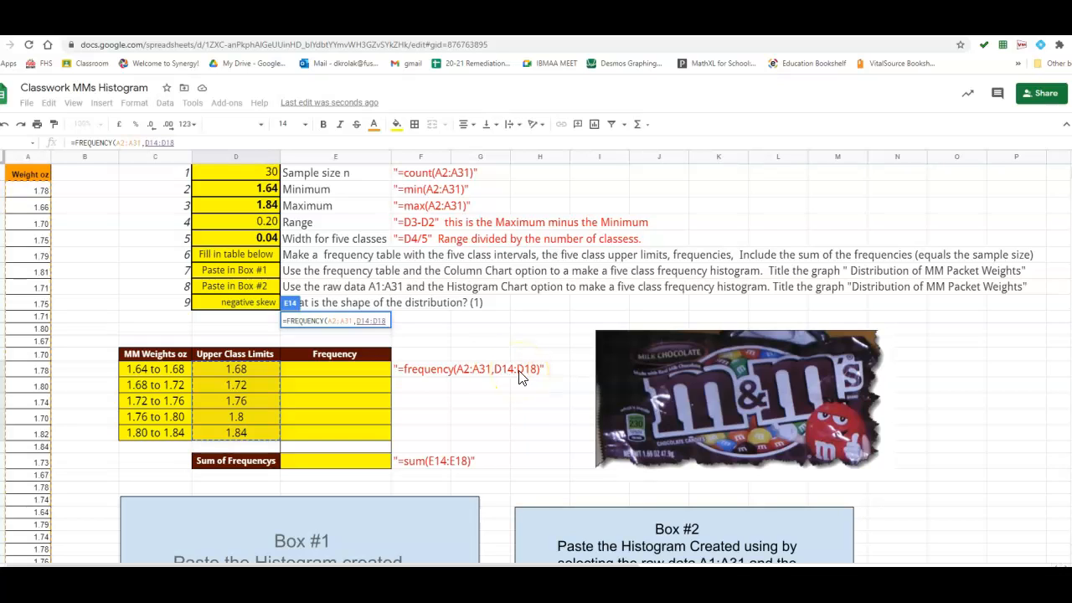
type(")")
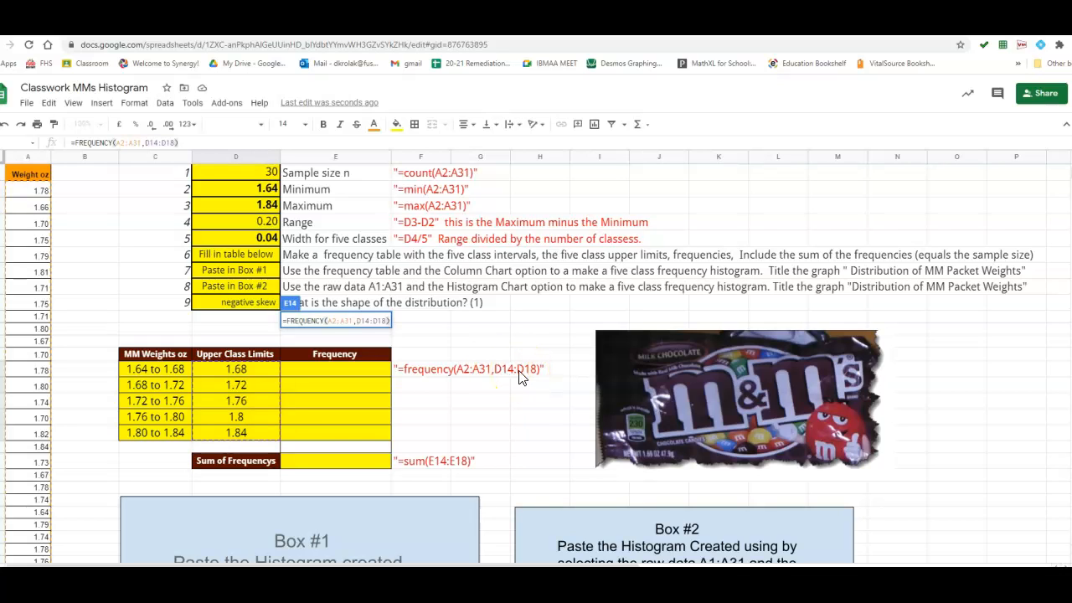
key("Return")
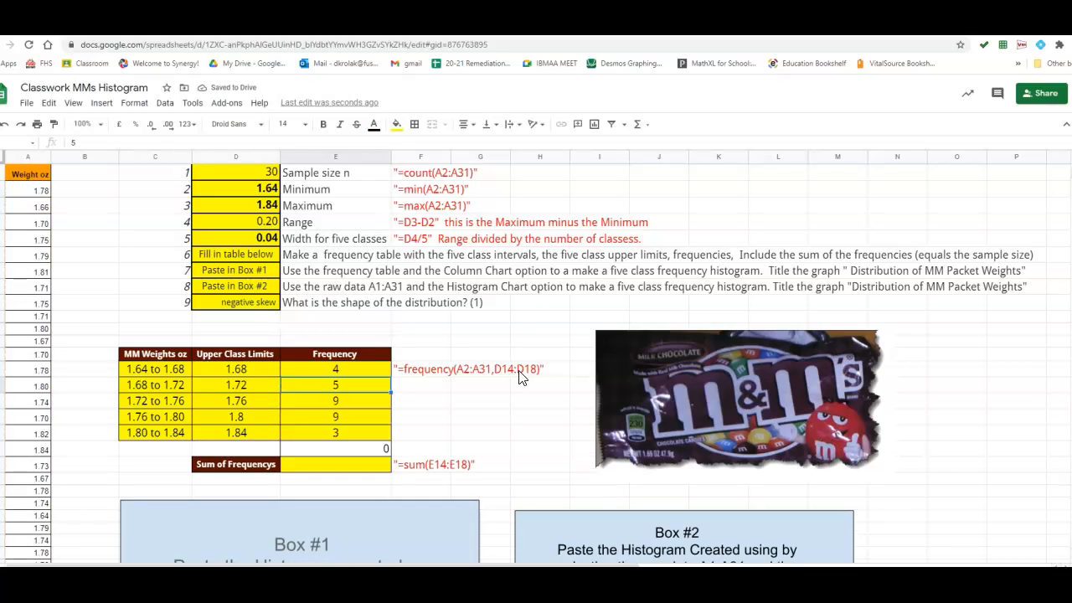
left_click(341, 367)
key("ctrl+c")
left_click(271, 175)
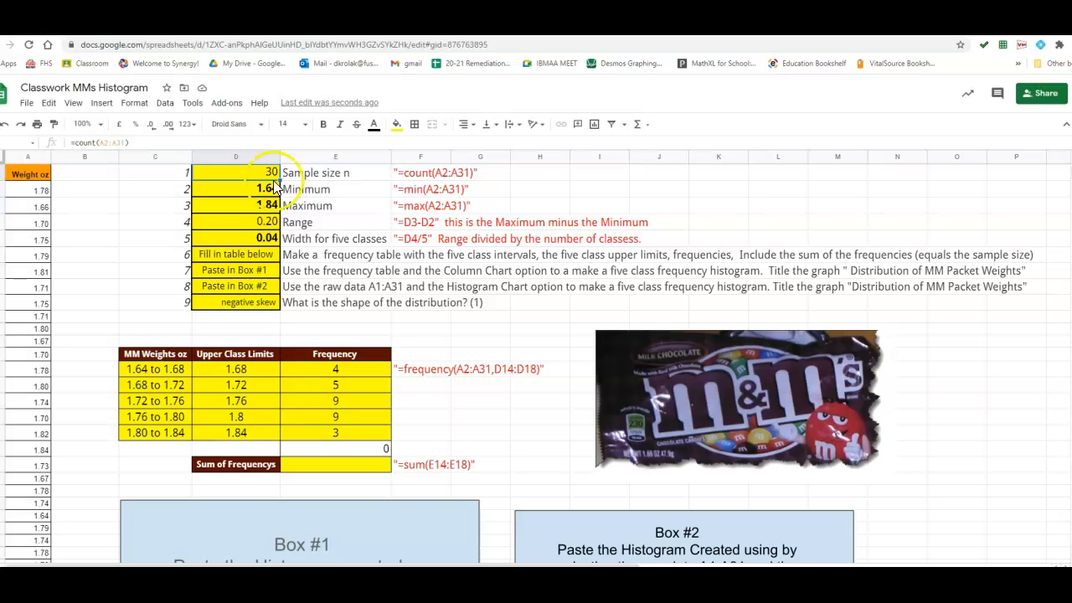
left_click_drag(330, 370, 328, 434)
left_click(320, 509)
Calculate the sum of the frequencies with =sum(E14:E18) in the cell beside the Sum of Frequencys label
left_click(305, 465)
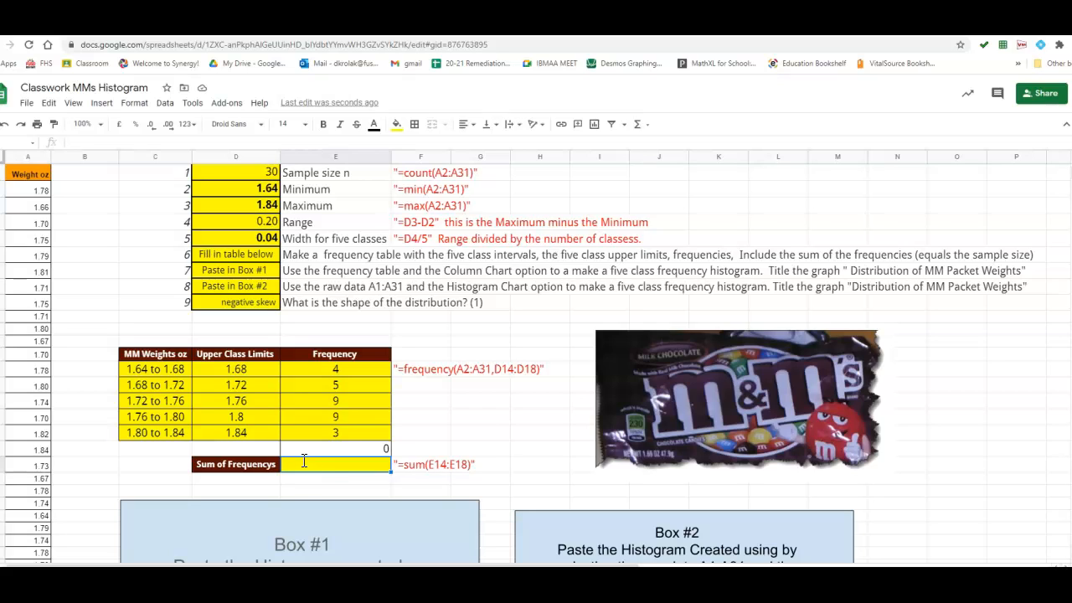
type("=")
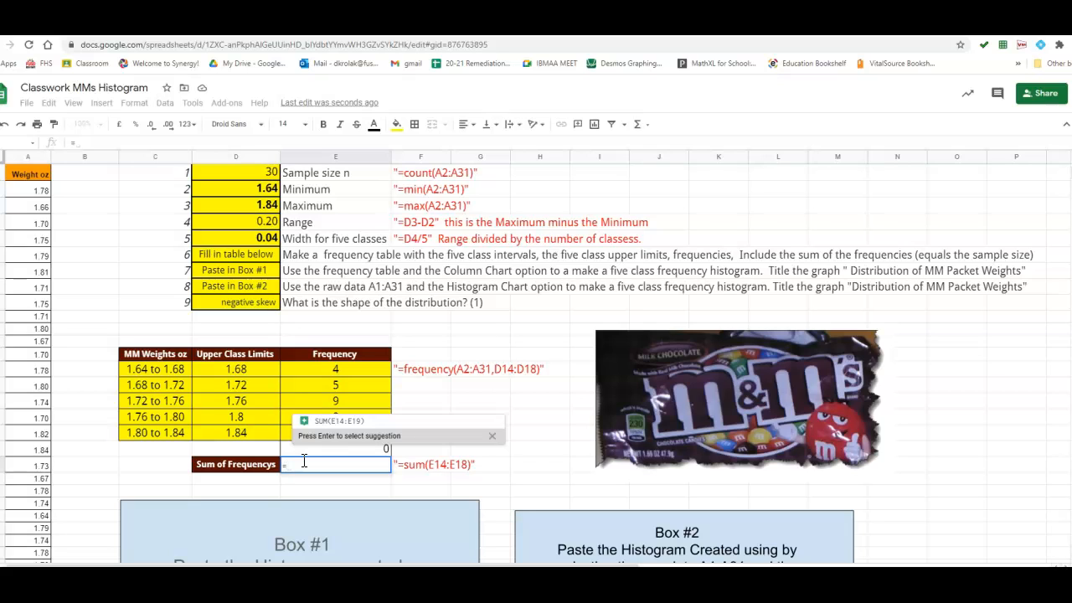
type("sum")
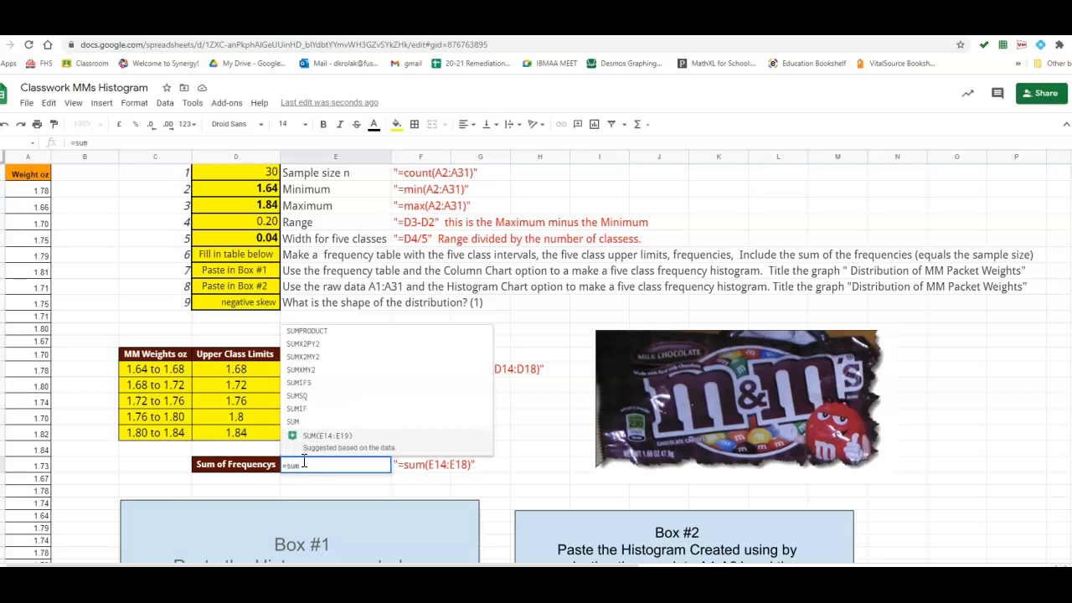
type("(")
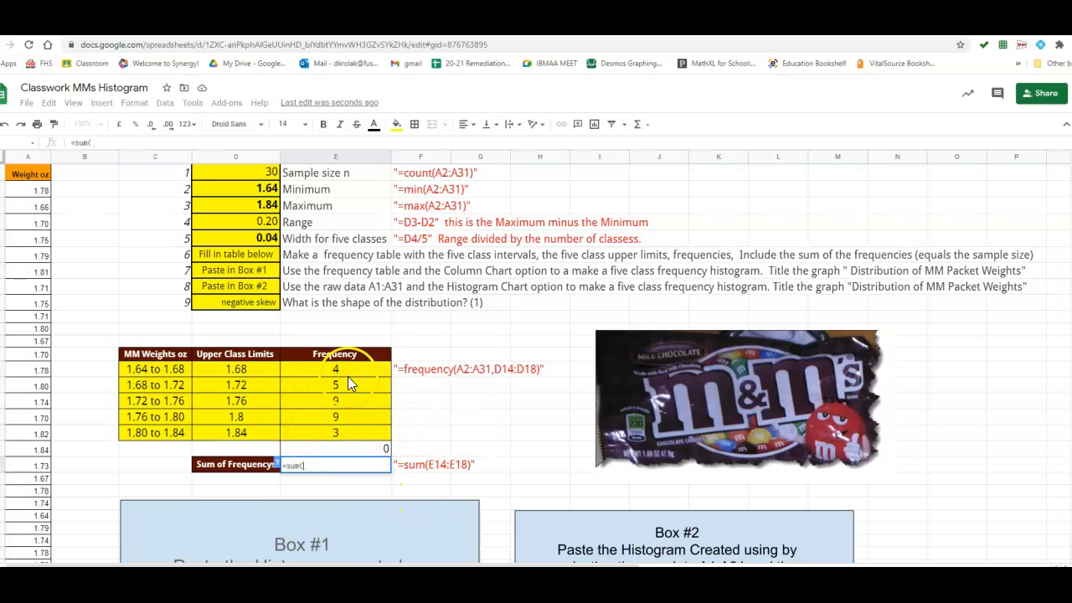
left_click_drag(346, 370, 346, 437)
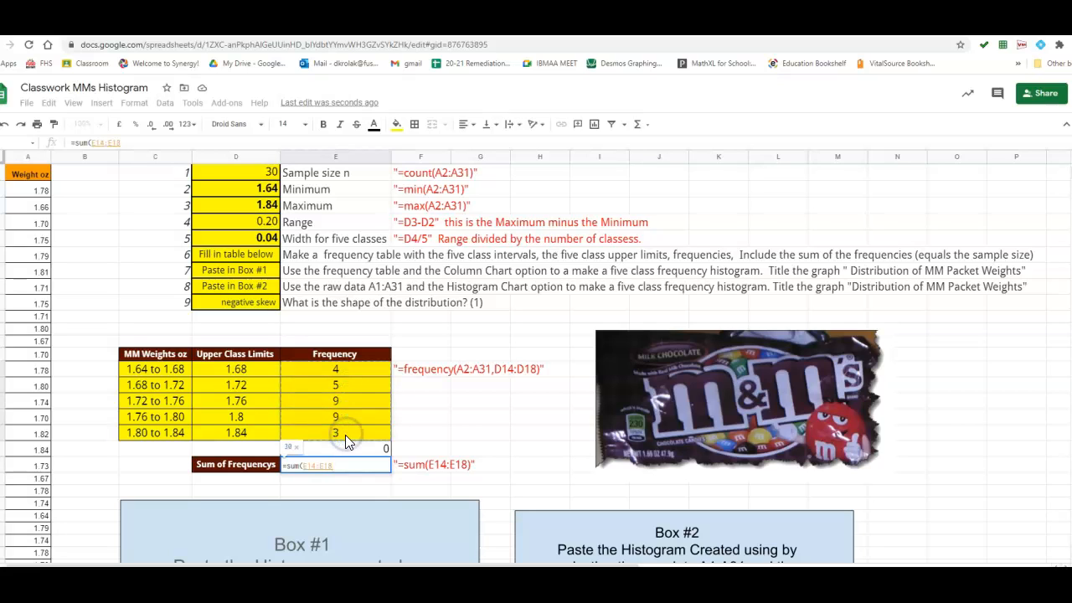
type(")")
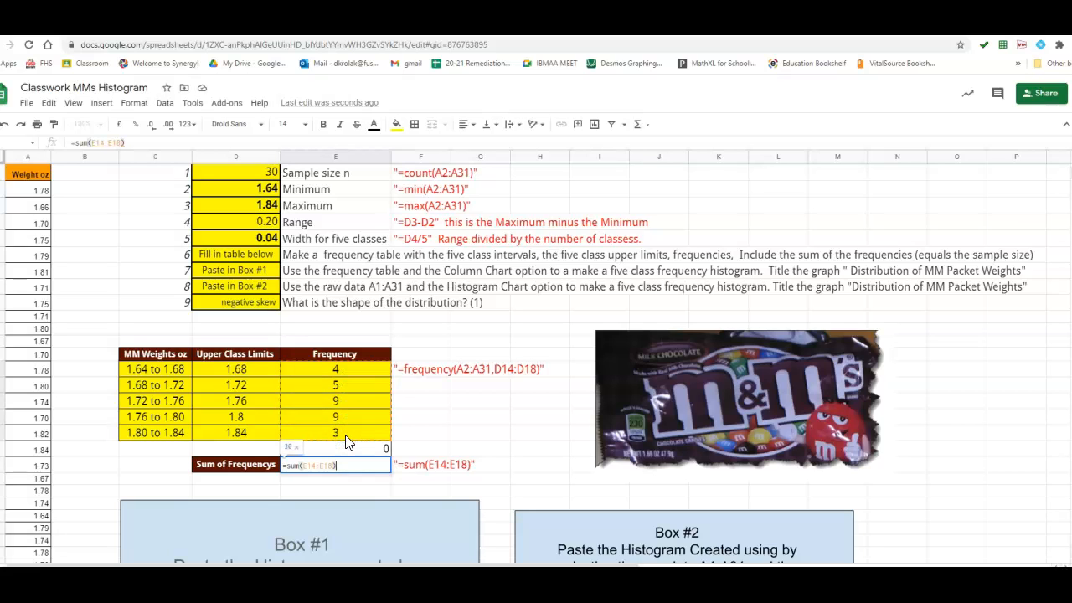
key("Return")
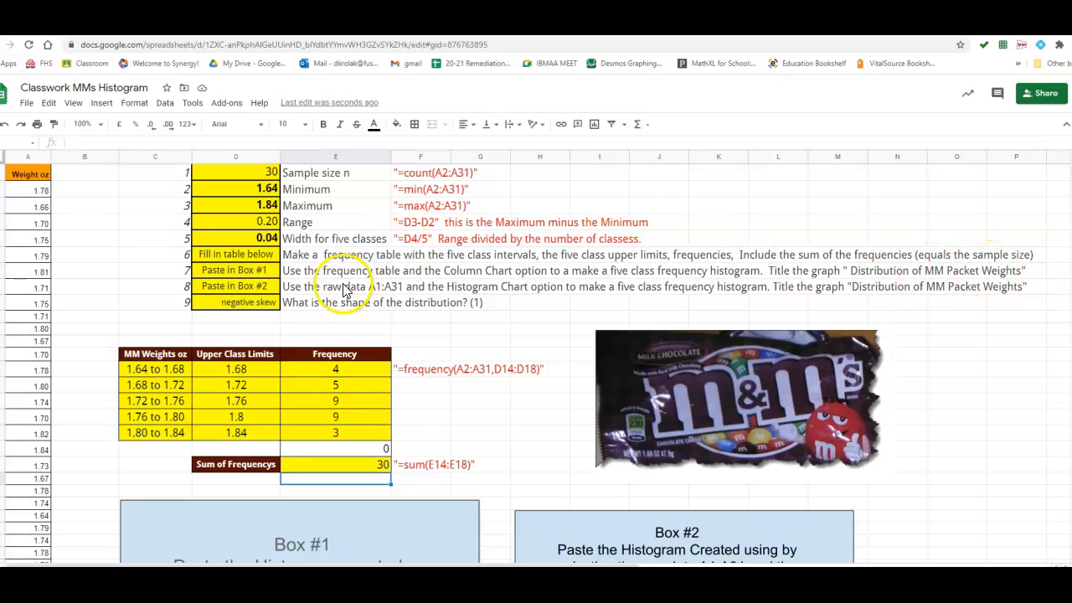
Insert a column chart from the MM Weights oz and Frequency columns, C13:C18 and E13:E18, headers included
scroll(347, 297, "down", 3)
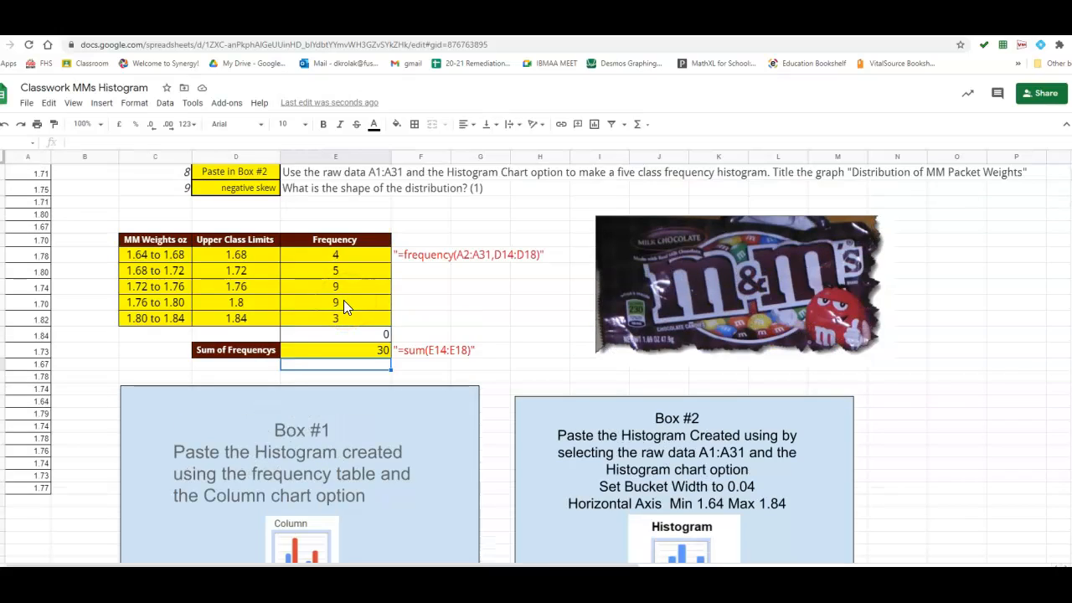
left_click(142, 241)
left_click_drag(142, 251, 149, 325)
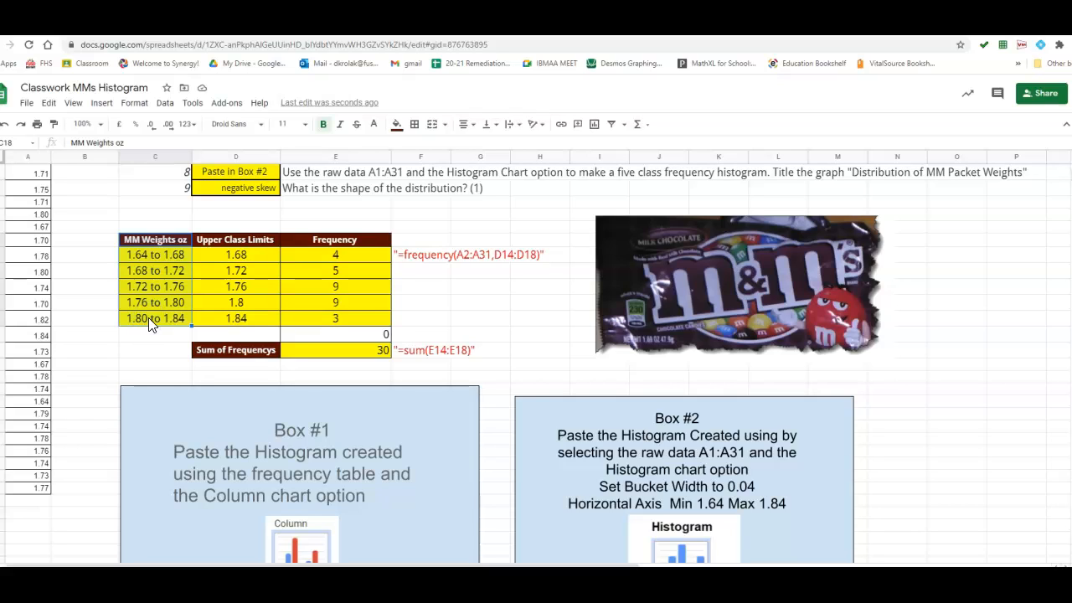
left_click(314, 242, "ctrl")
left_click_drag(314, 242, 309, 320)
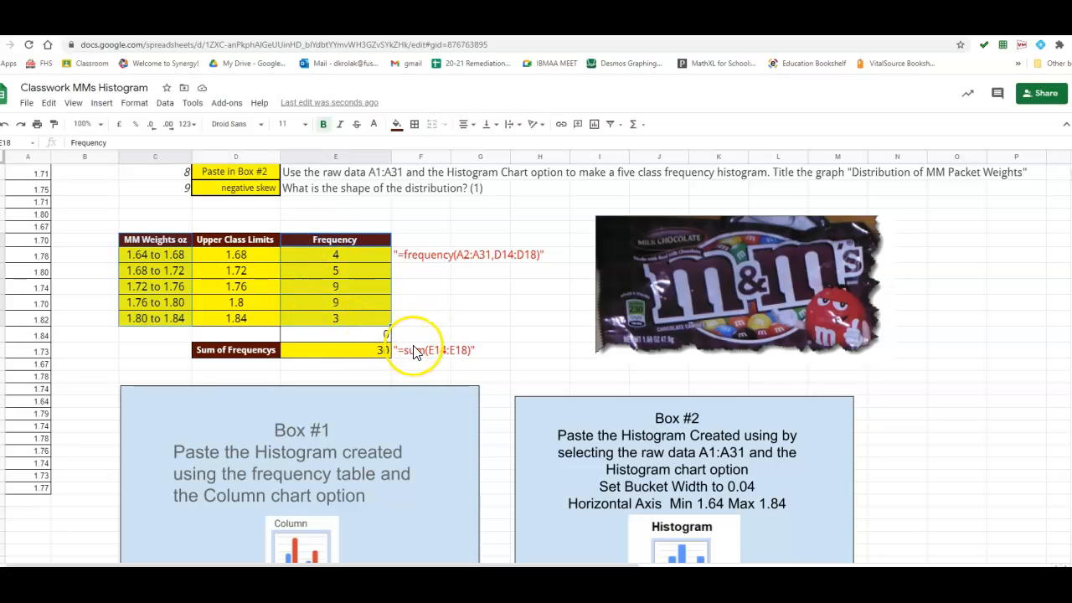
scroll(413, 350, "down", 3)
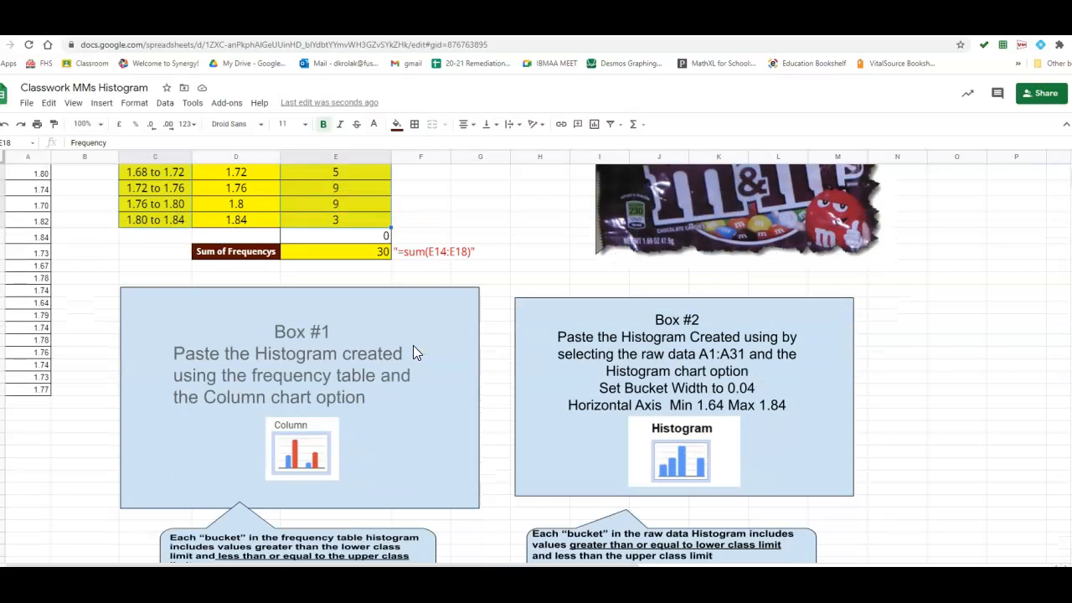
scroll(413, 352, "down", 9)
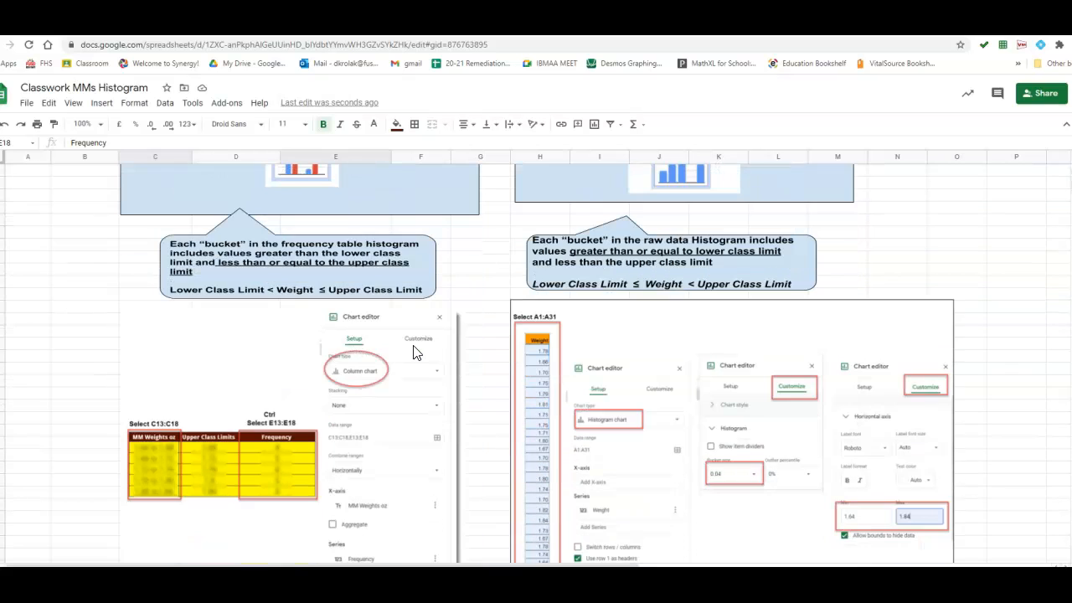
scroll(285, 388, "down", 3)
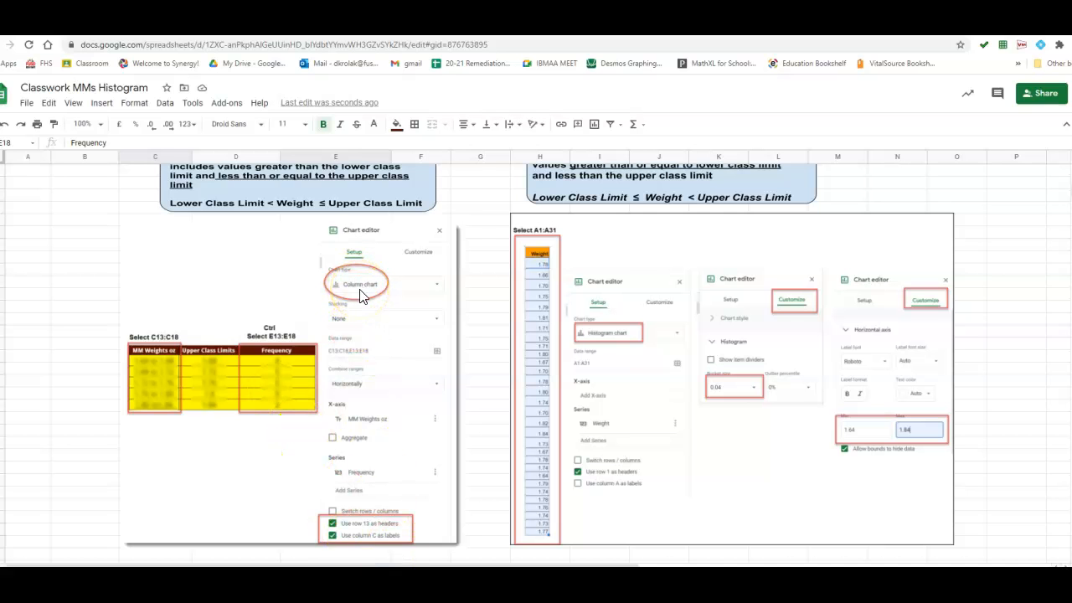
scroll(360, 294, "up", 6)
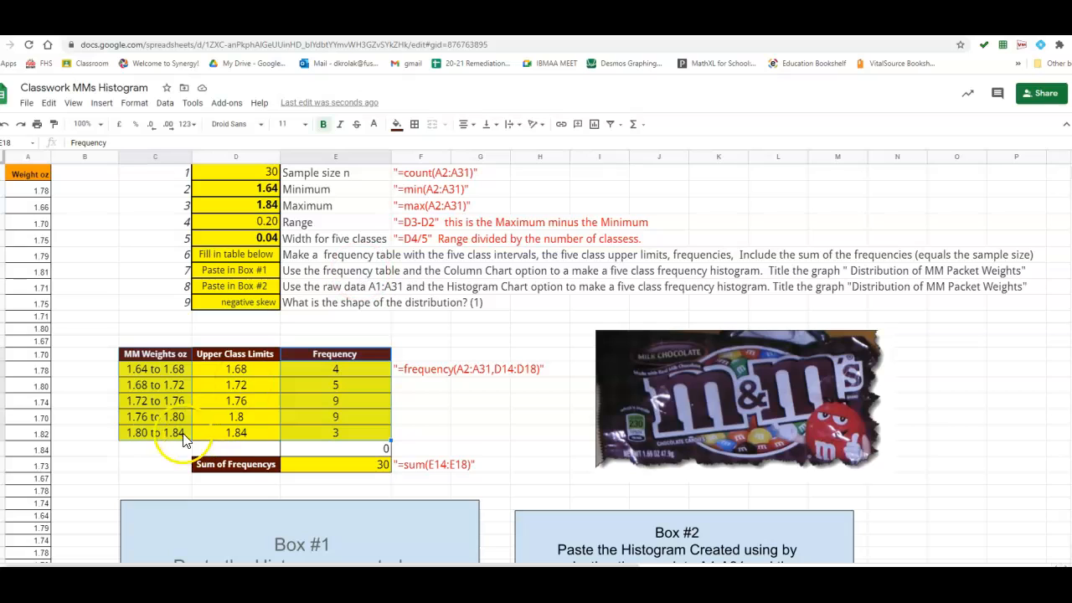
left_click(593, 126)
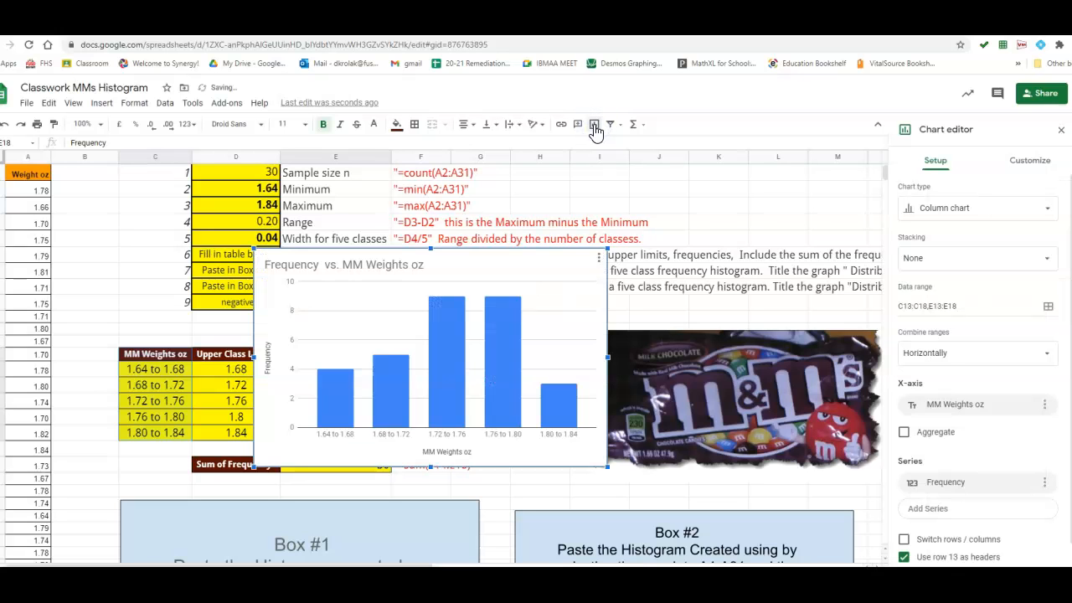
Move the column chart below the frequency table so that it covers the Box #1 placeholder
scroll(430, 310, "down", 1)
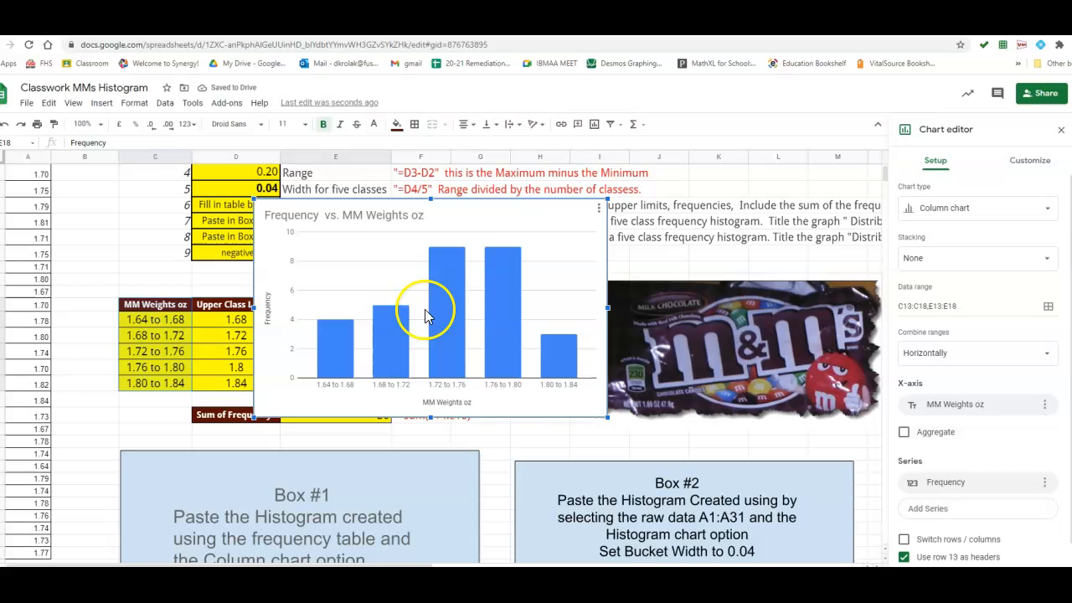
left_click(469, 215)
left_click_drag(469, 215, 338, 466)
scroll(100, 430, "down", 3)
scroll(96, 407, "down", 1)
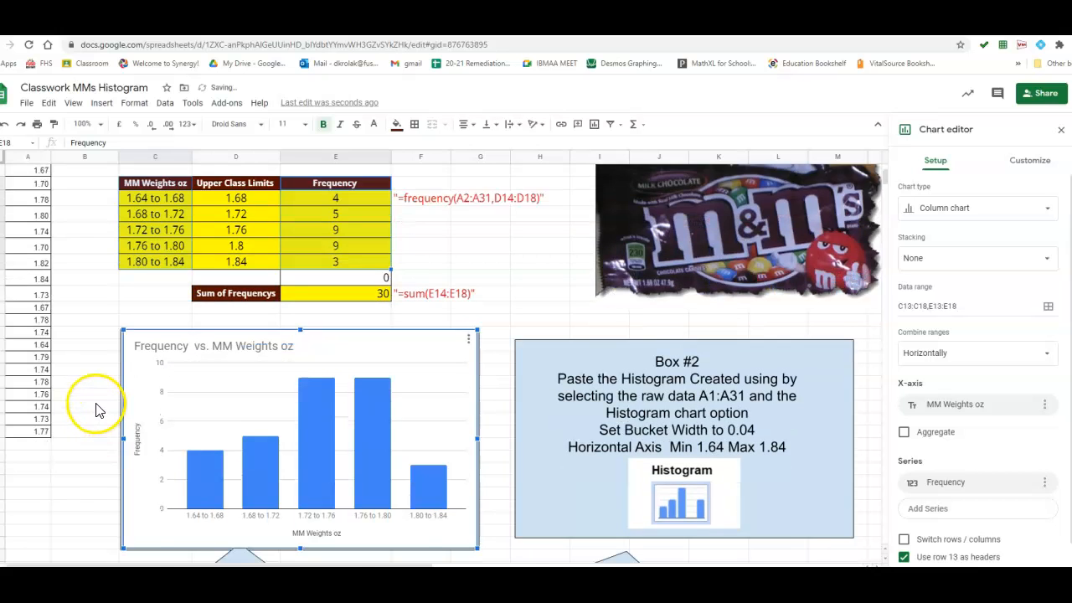
scroll(95, 408, "down", 1)
scroll(96, 408, "down", 1)
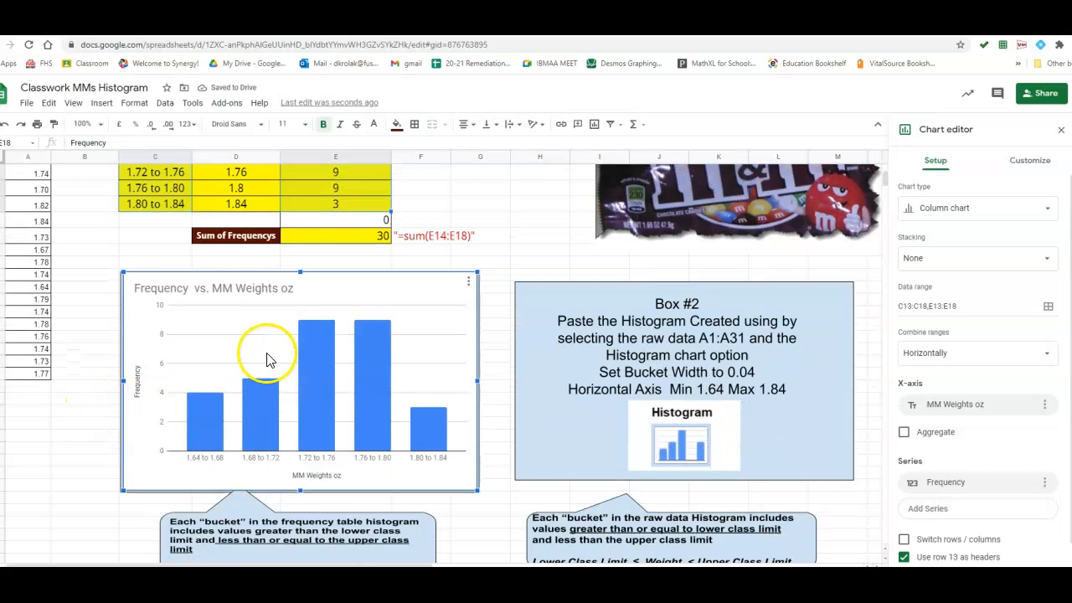
Copy the title wording "Distribution of MM Packet Weights" from the text of instruction 7 in the worksheet
scroll(266, 359, "up", 1)
left_click(299, 323)
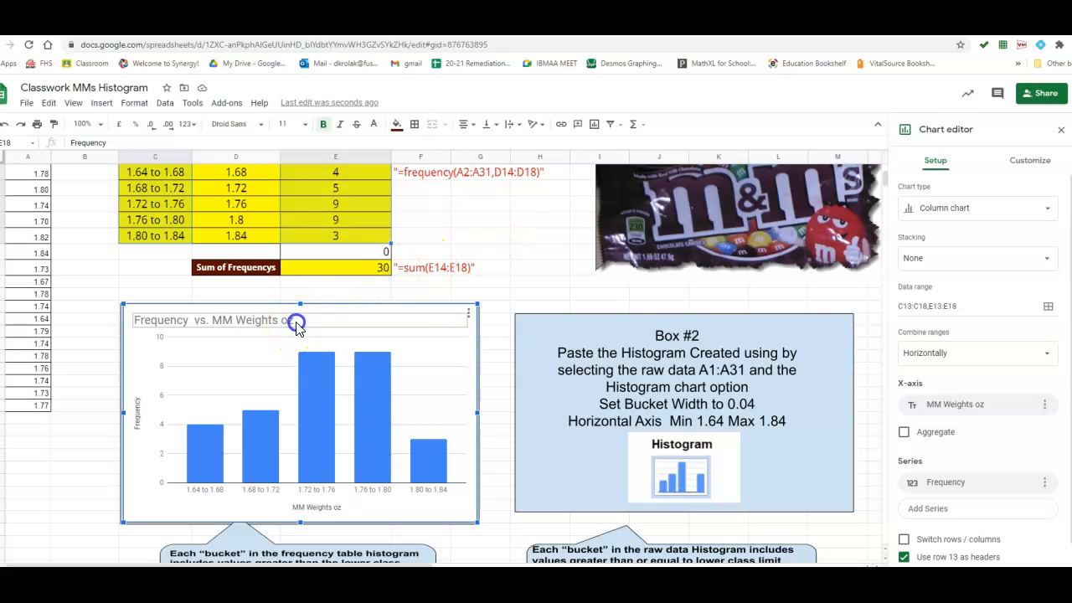
double_click(297, 325)
scroll(436, 283, "up", 3)
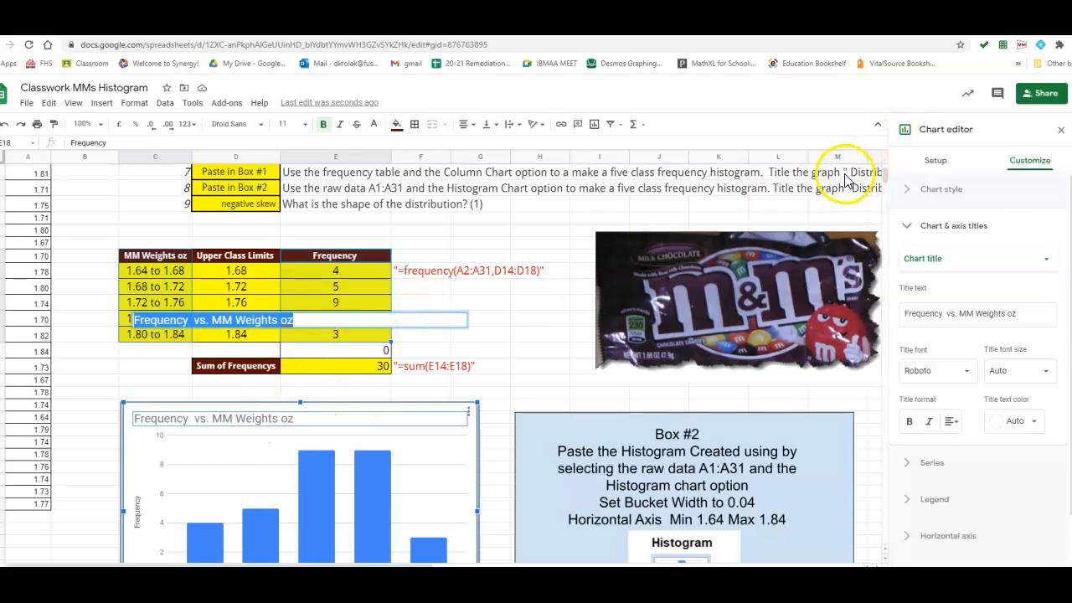
left_click(845, 176)
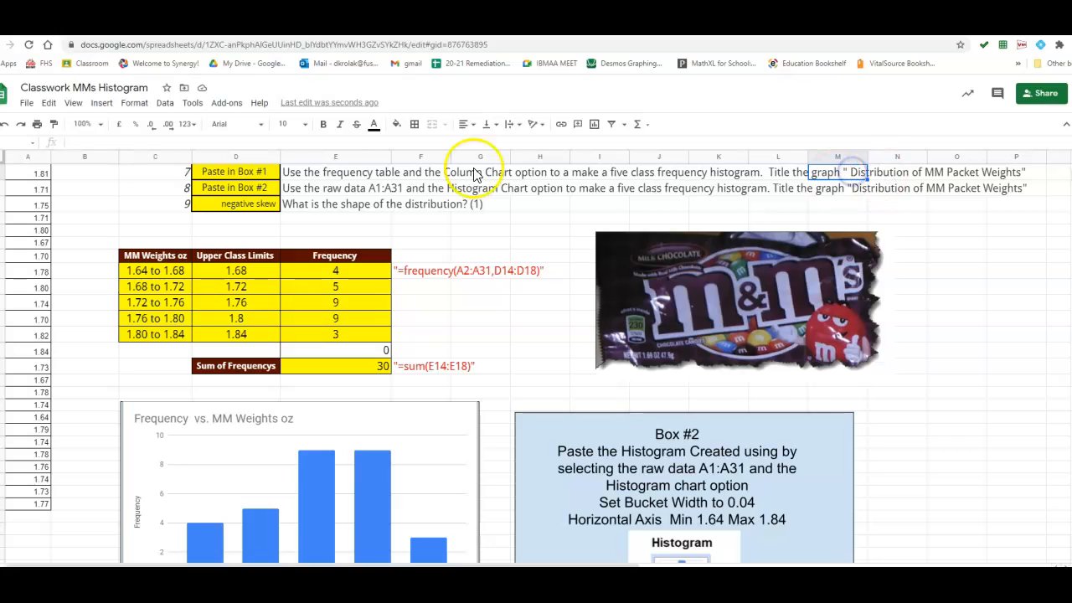
left_click(390, 175)
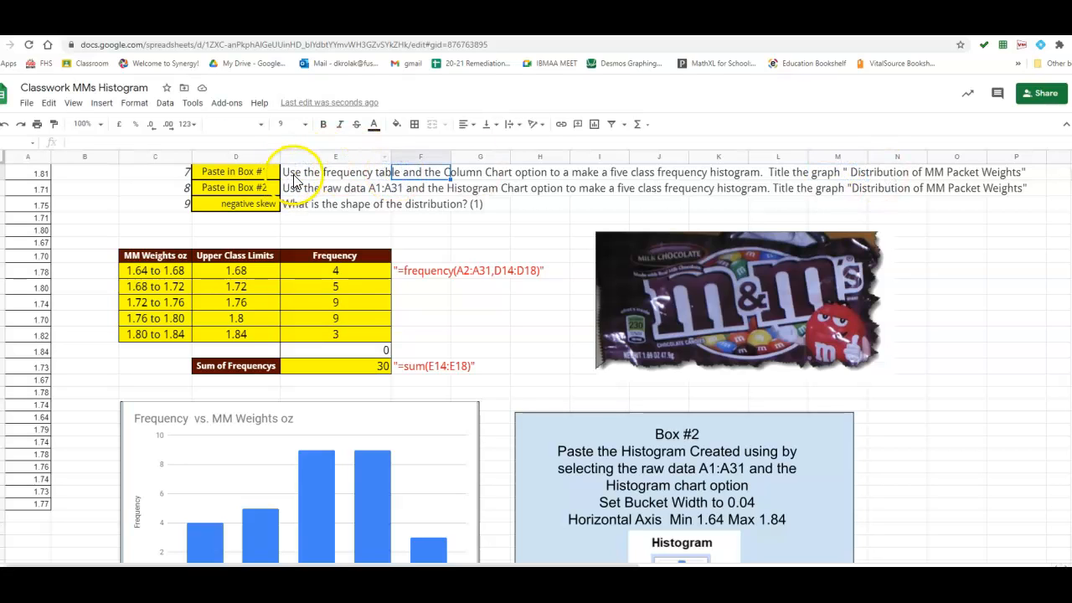
left_click(294, 176)
left_click_drag(577, 142, 459, 143)
key("ctrl+c")
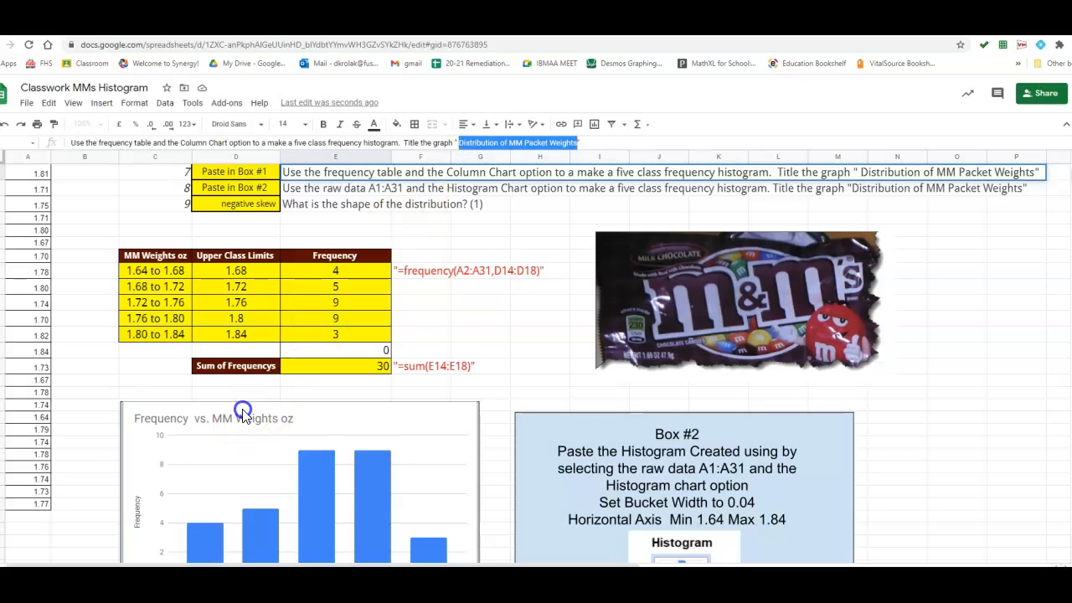
Replace the column chart's title with the copied text "Distribution of MM Packet Weights"
scroll(259, 406, "down", 1)
left_click(258, 376)
double_click(258, 375)
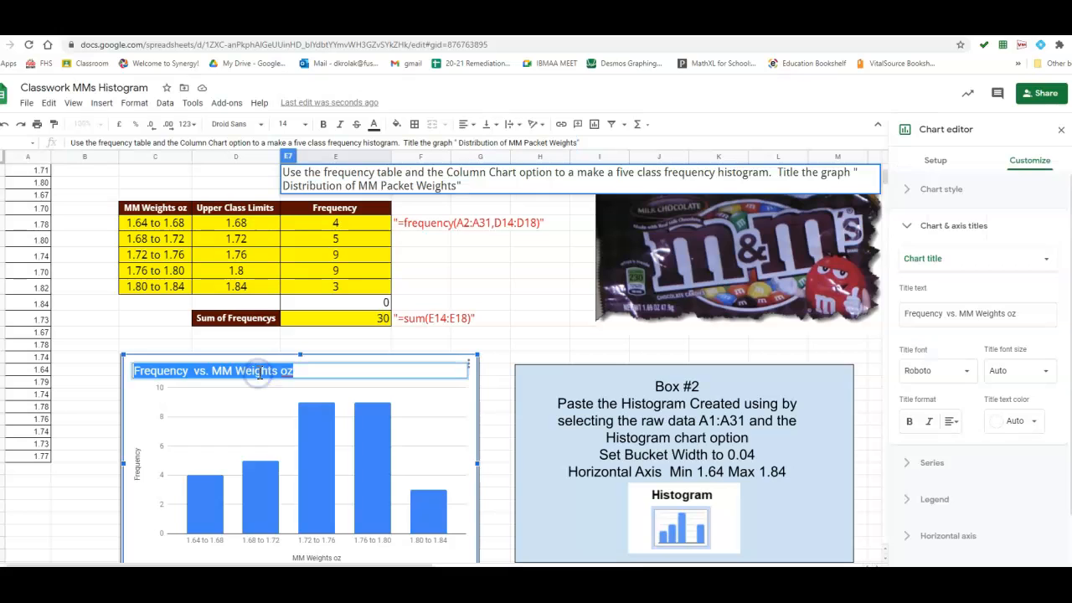
key("ctrl+v")
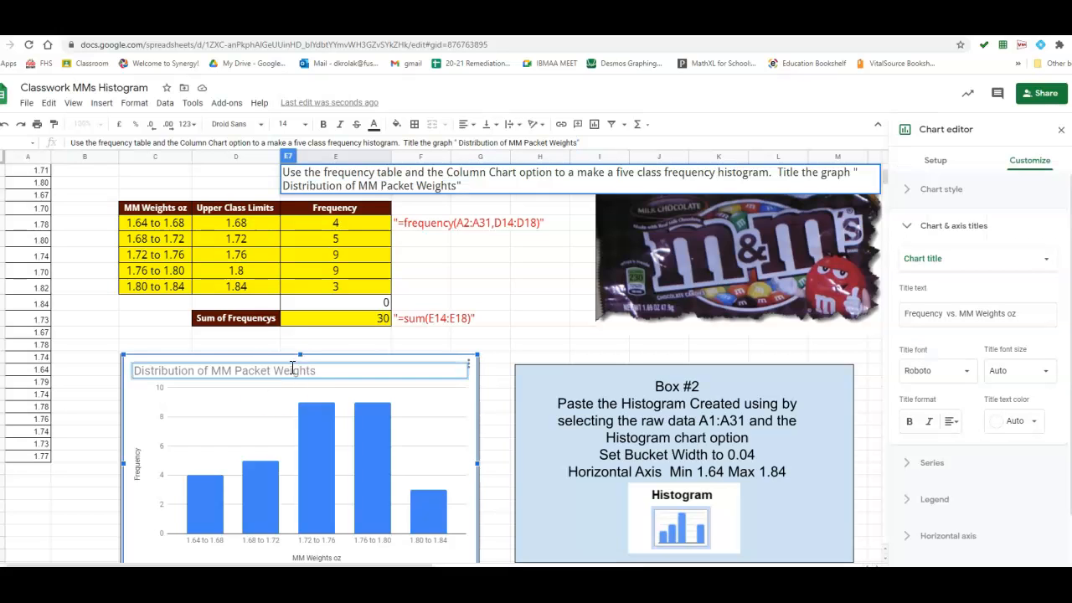
left_click(95, 407)
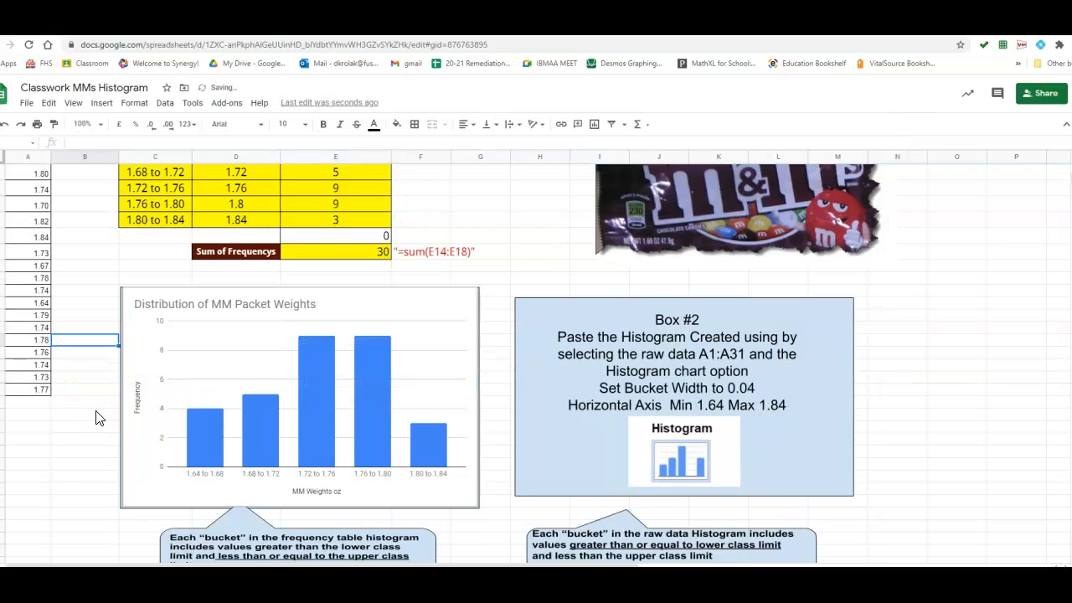
Review the column histogram against the frequency table, the bucket notes and the chart instructions for Box #1 and Box #2
scroll(95, 419, "down", 1)
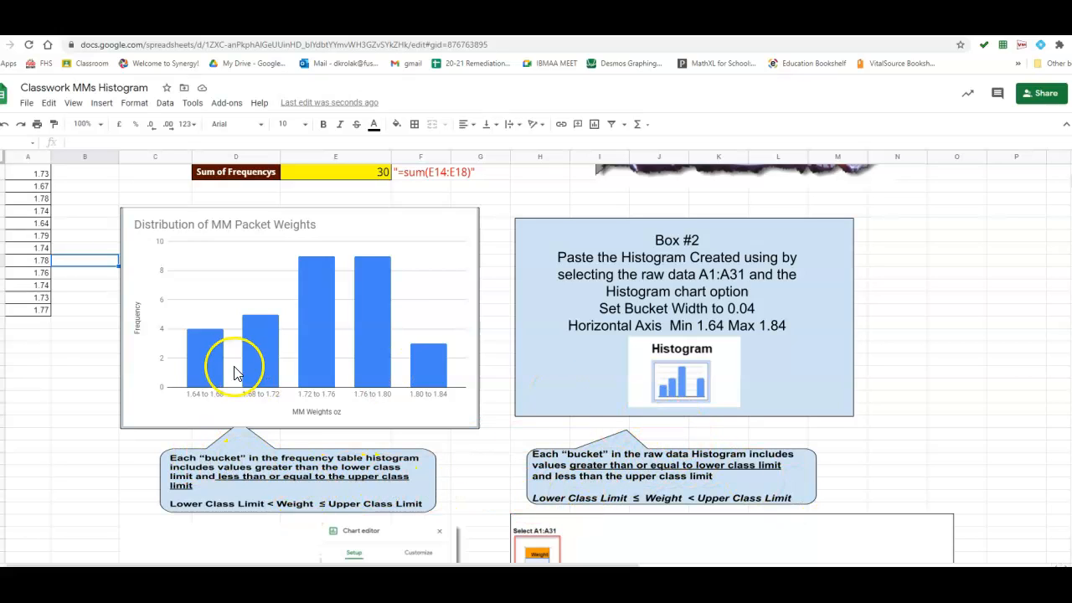
left_click(71, 384)
scroll(84, 374, "up", 2)
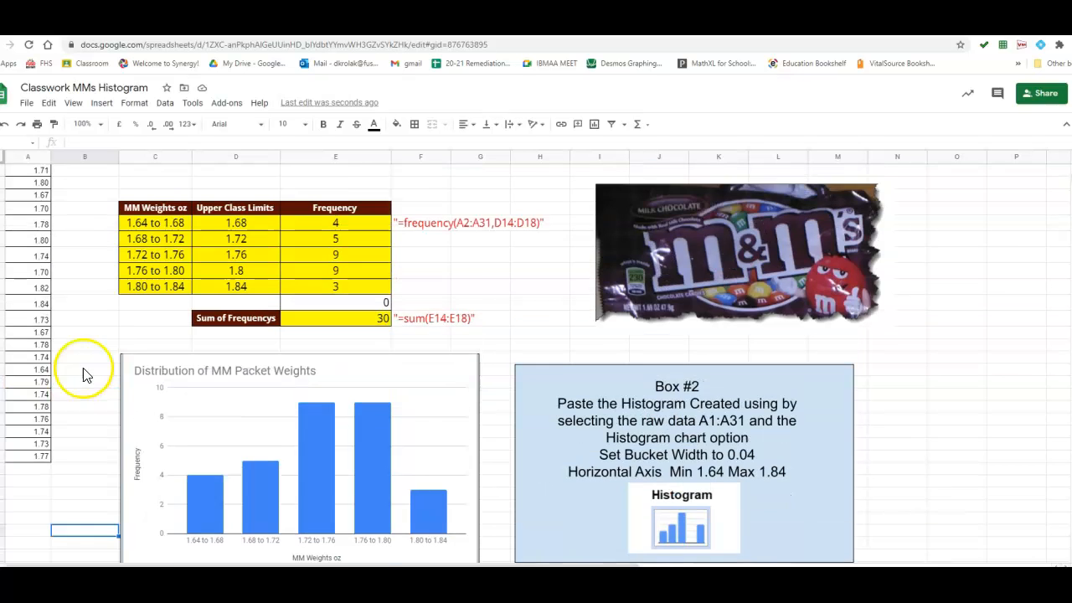
scroll(83, 374, "up", 3)
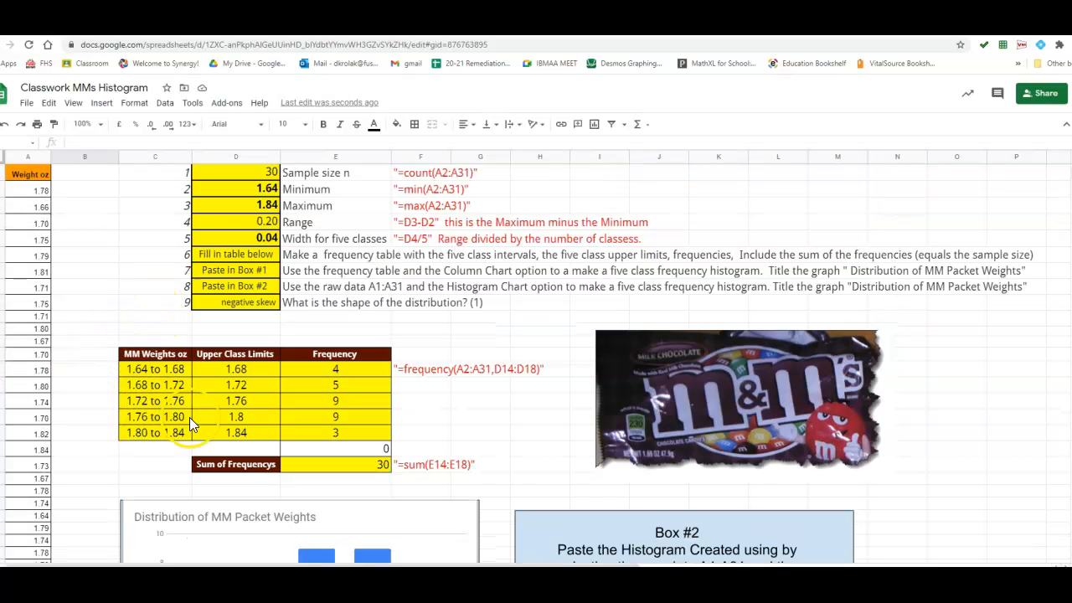
scroll(401, 410, "down", 5)
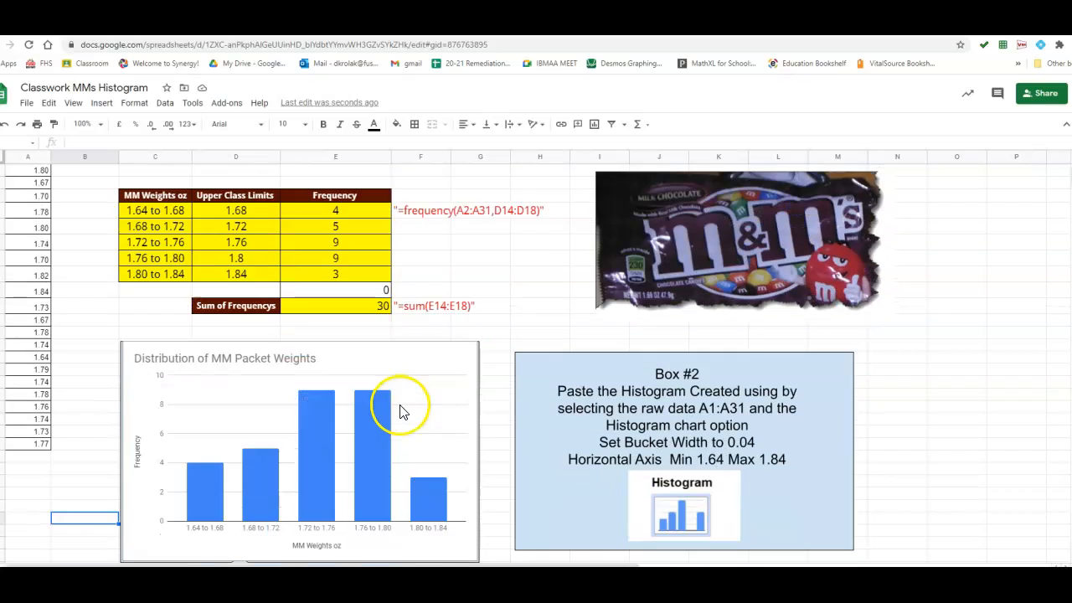
scroll(400, 410, "down", 2)
scroll(398, 404, "down", 1)
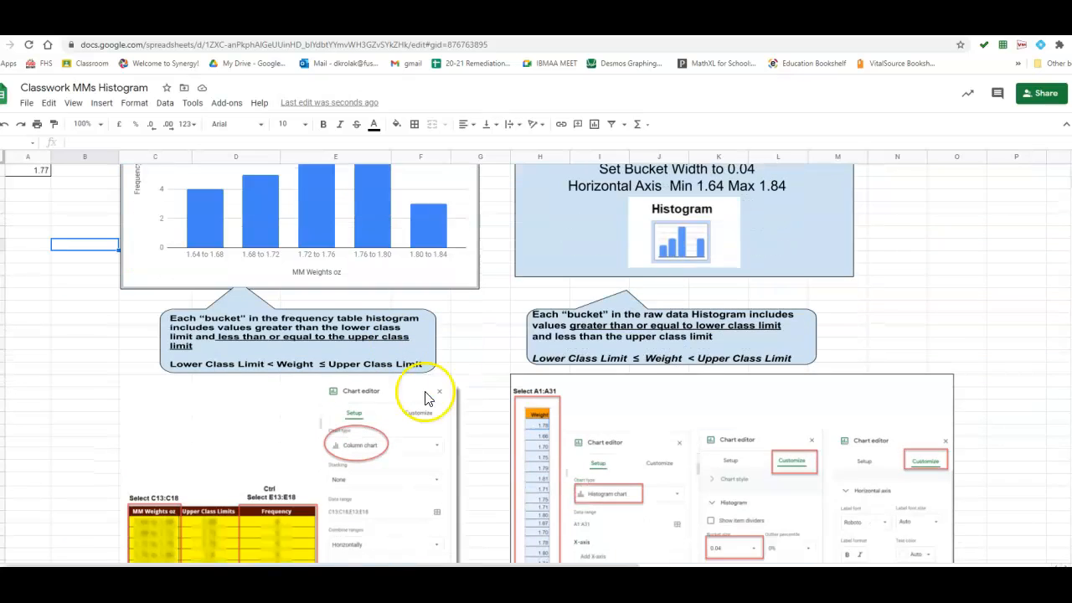
scroll(589, 396, "up", 2)
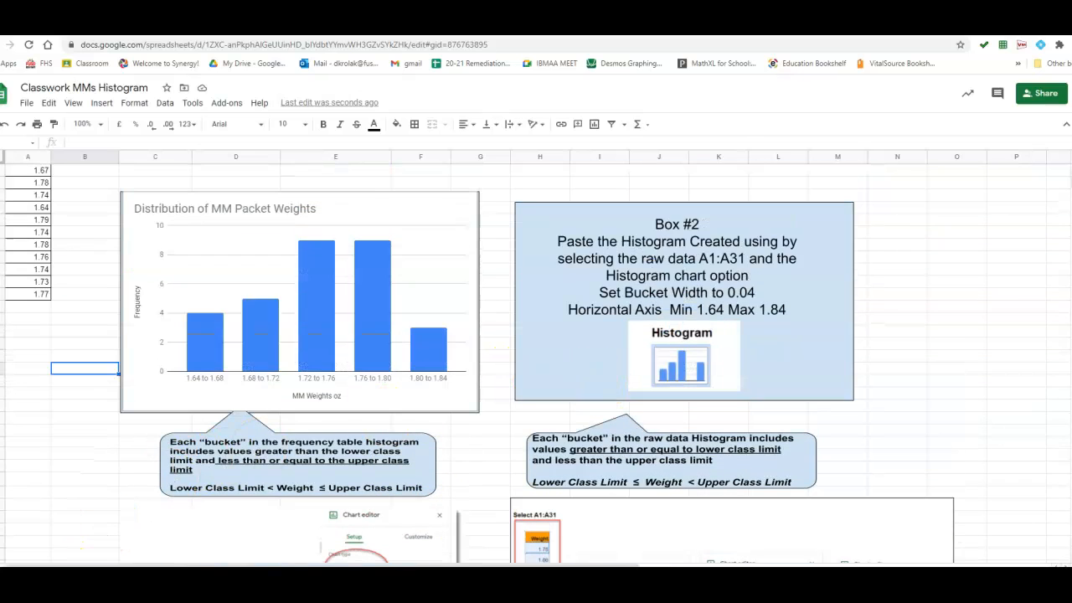